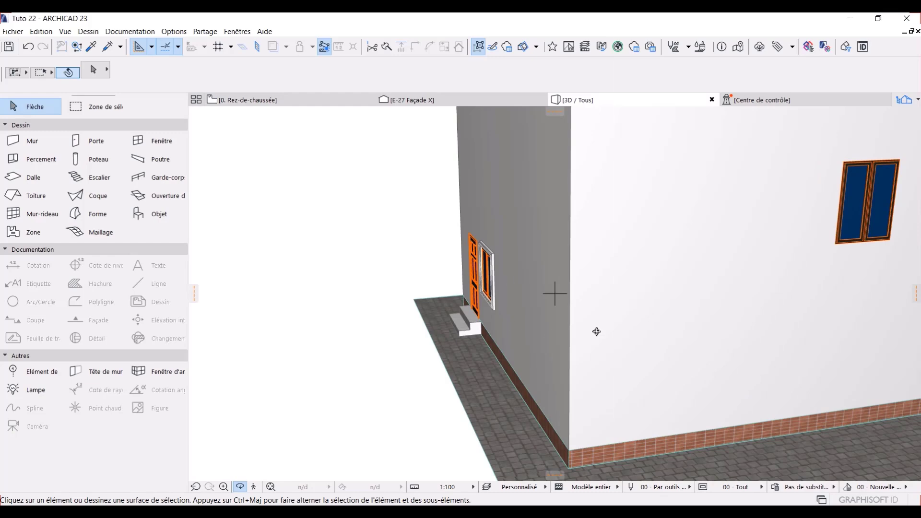
Step: On the ground-floor plan, set up the Window tool with the empty rectangular opening, 2800 wide and 1800 high
middle_click_drag(610, 327, 467, 293)
key("Escape")
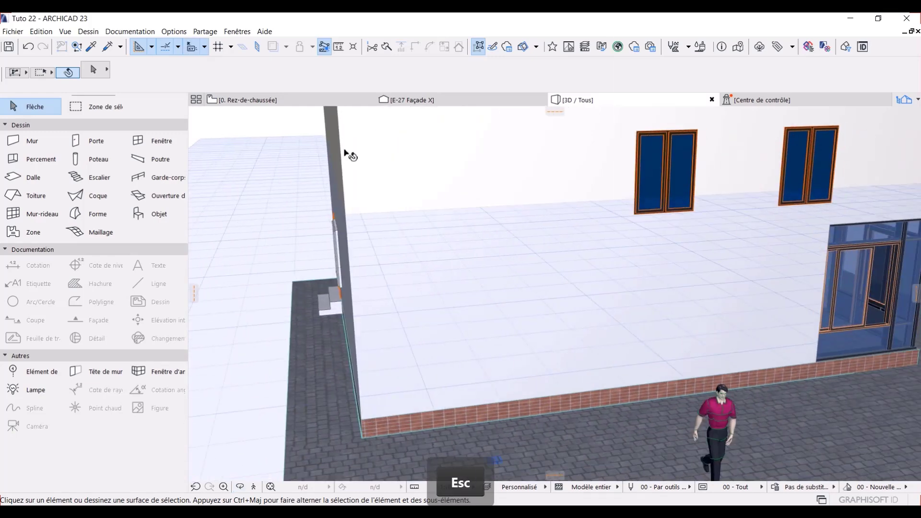
left_click(271, 103)
scroll(586, 288, "down", 4)
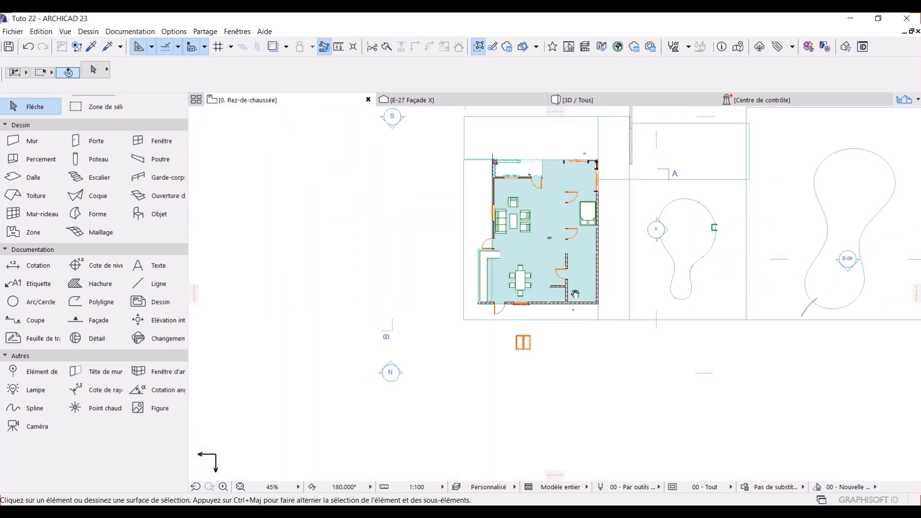
scroll(529, 333, "up", 10)
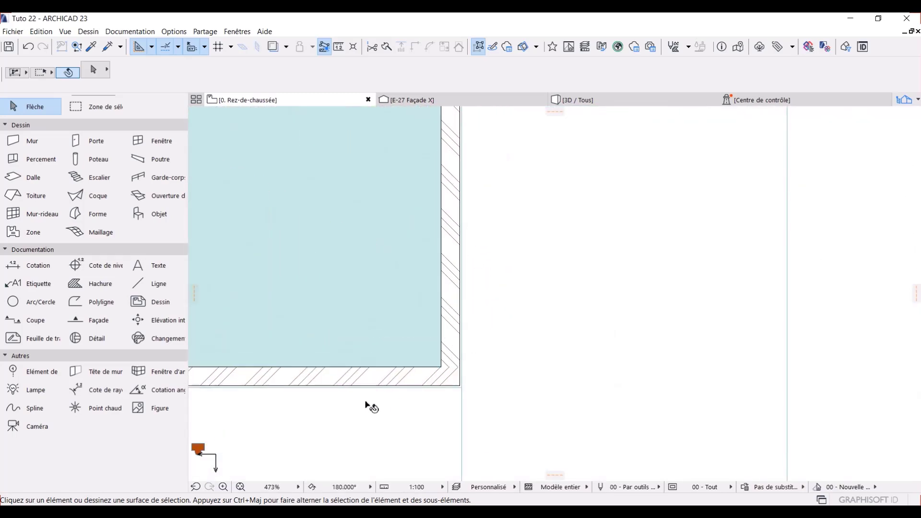
scroll(468, 330, "down", 2)
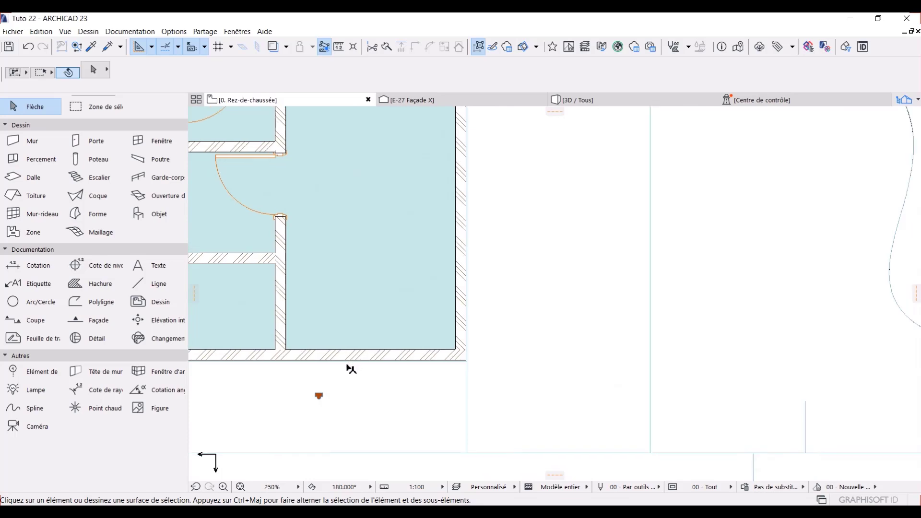
scroll(365, 383, "down", 3)
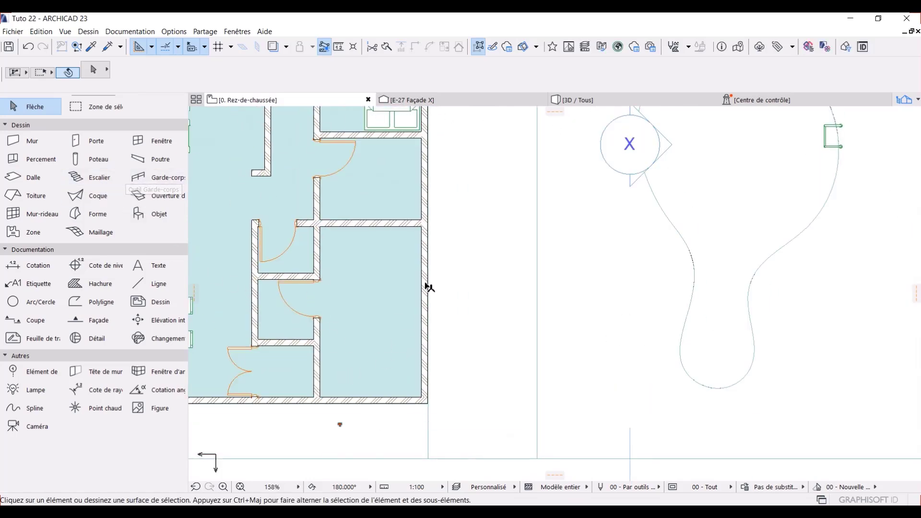
left_click(154, 144)
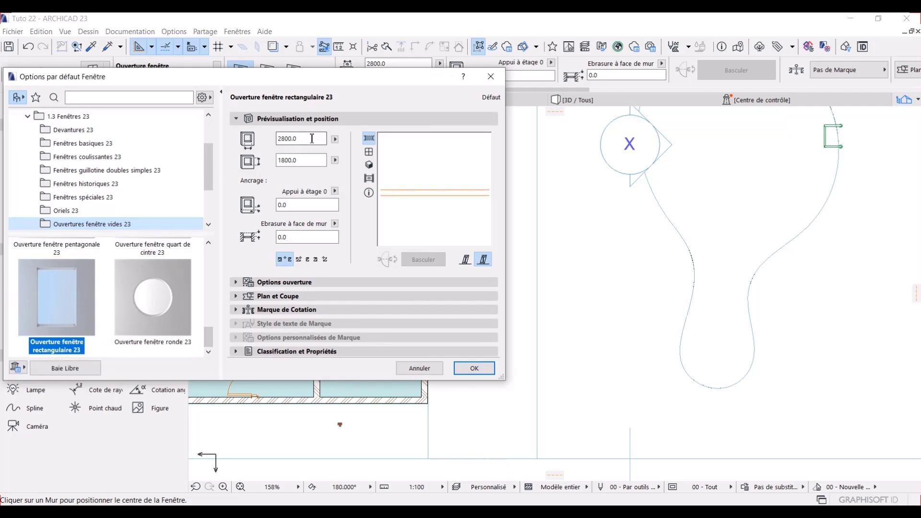
left_click_drag(310, 139, 275, 149)
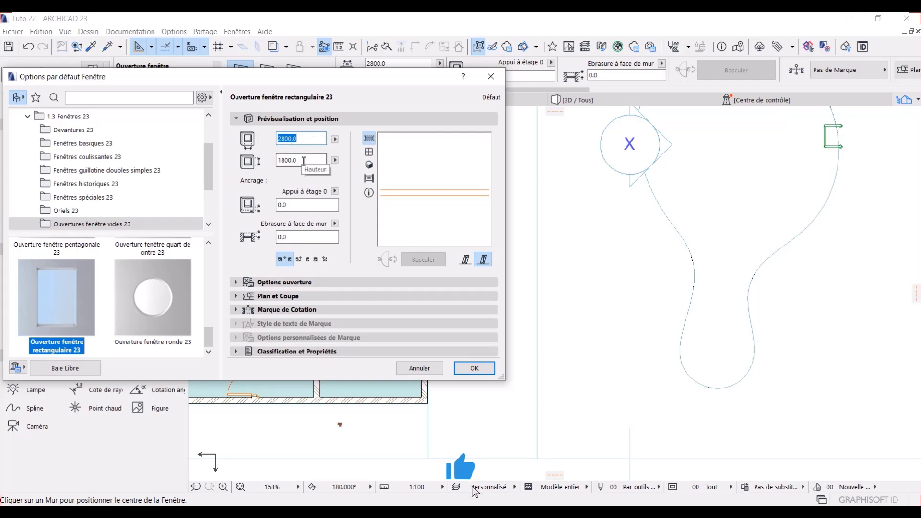
left_click_drag(305, 161, 284, 165)
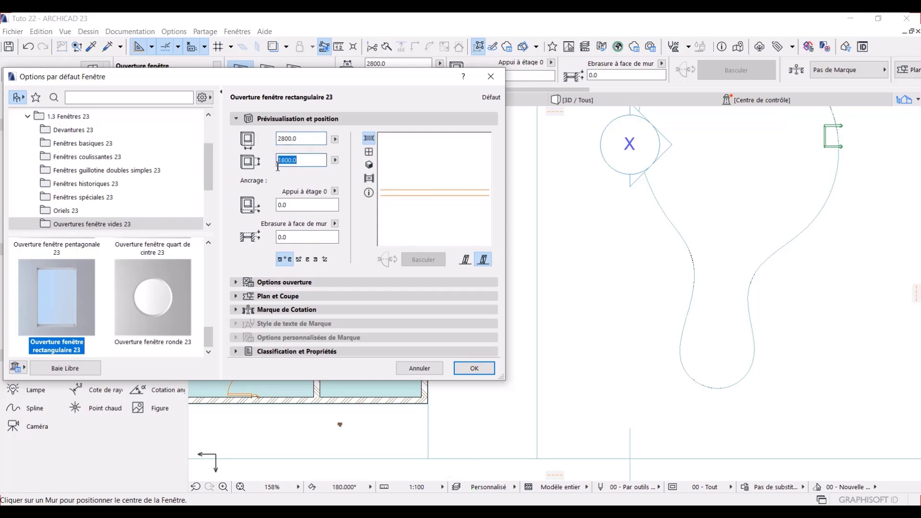
left_click(473, 368)
Step: Place the rectangular opening in both exterior walls so the two openings meet at the building corner
scroll(413, 358, "up", 4)
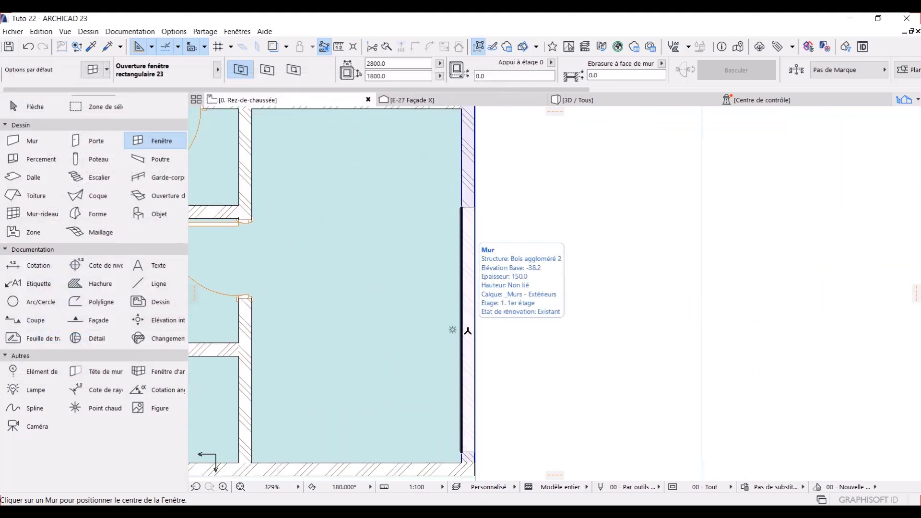
left_click(477, 338)
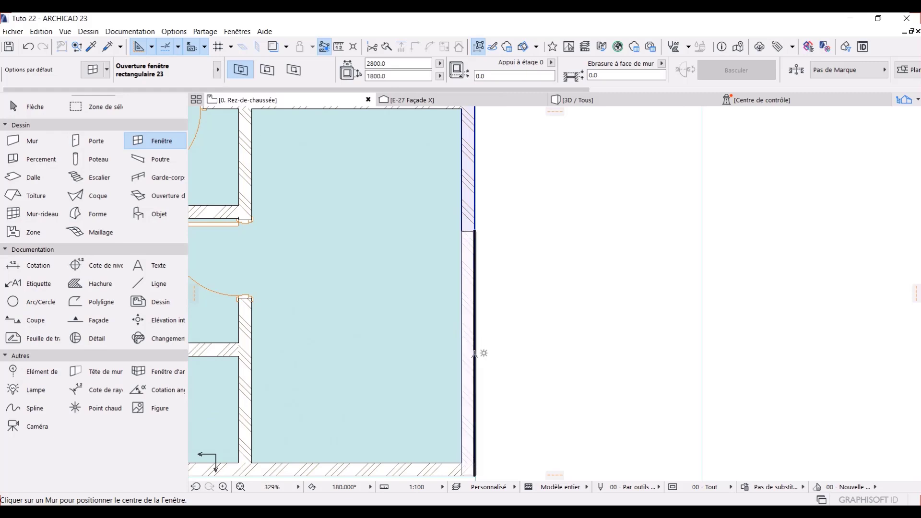
left_click(474, 355)
left_click(522, 391)
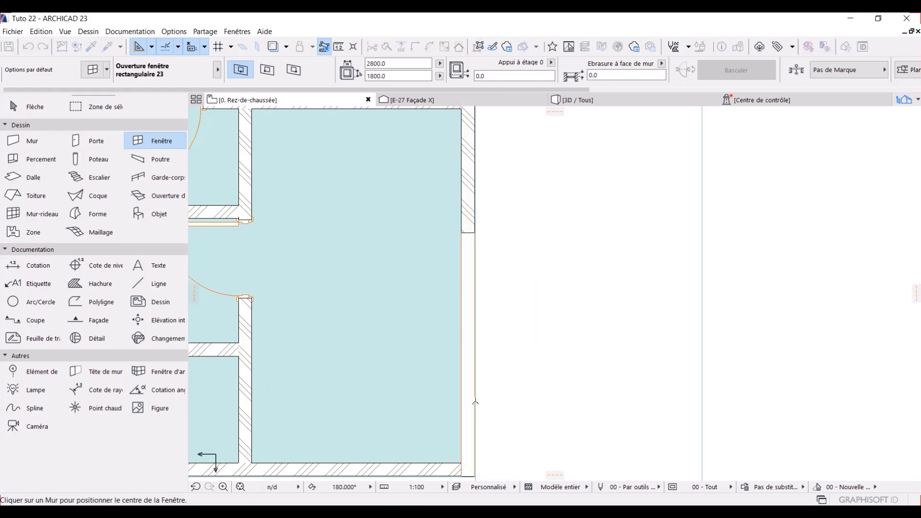
middle_click_drag(427, 455, 454, 398)
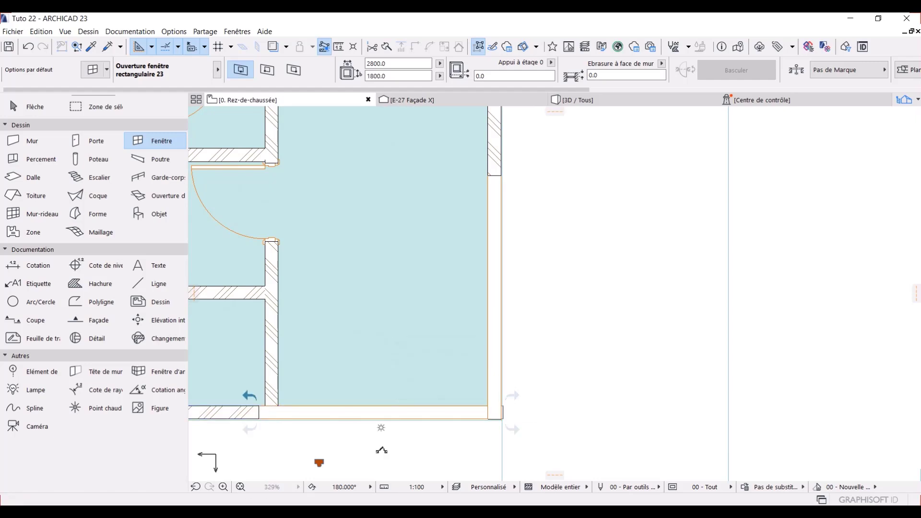
key("Escape")
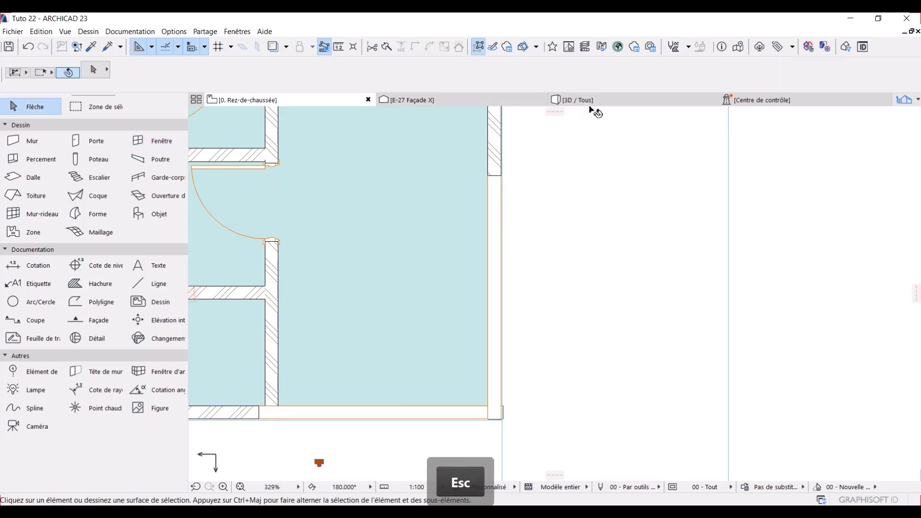
Step: In the 3D view, stretch the height of the corner opening in the pool-side facade to about 2380 mm
left_click(593, 102)
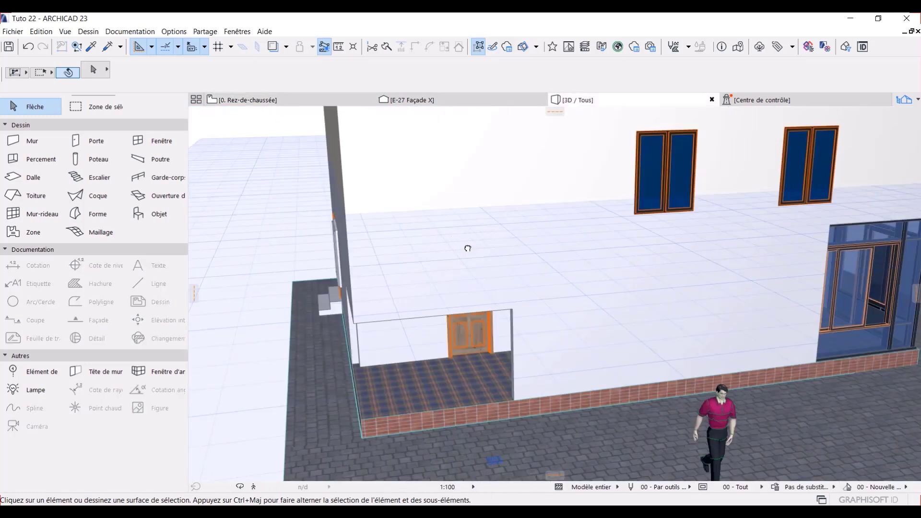
left_click(240, 488)
left_click_drag(475, 390, 483, 353)
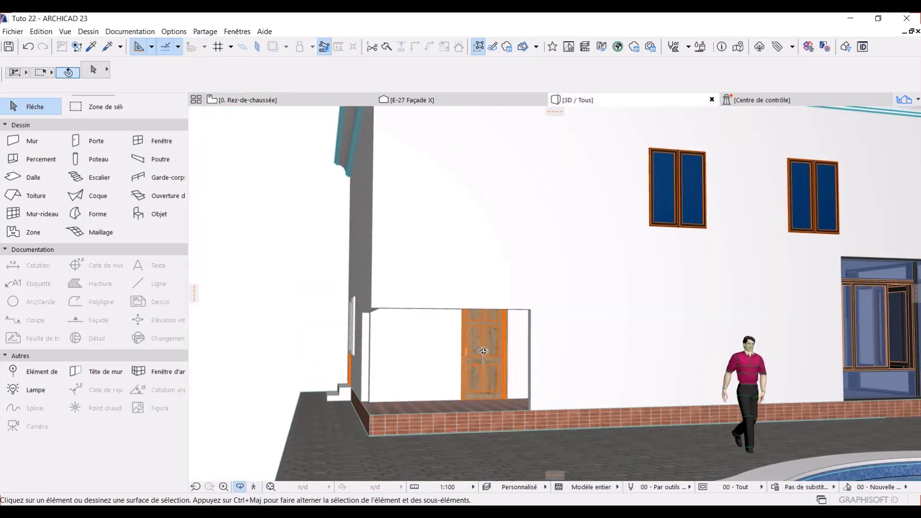
scroll(485, 348, "up", 4)
key("Escape")
left_click(552, 295)
left_click(551, 292)
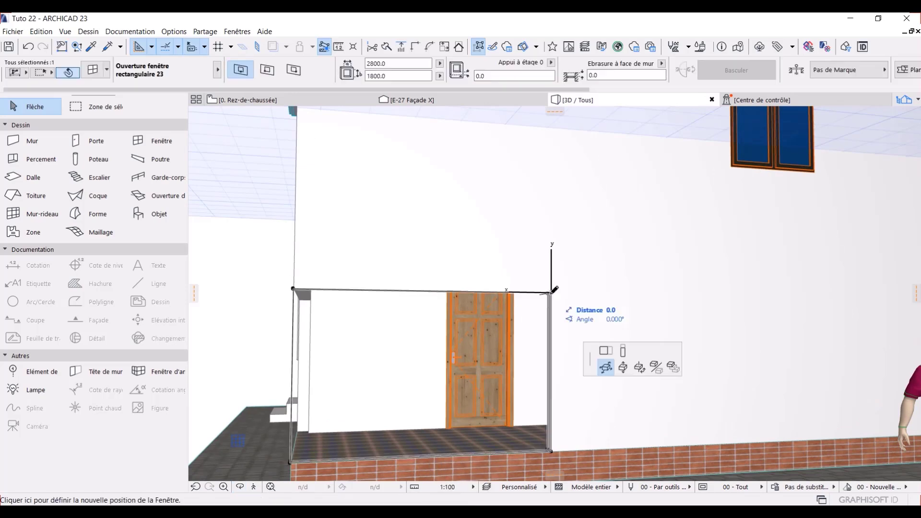
left_click(228, 116)
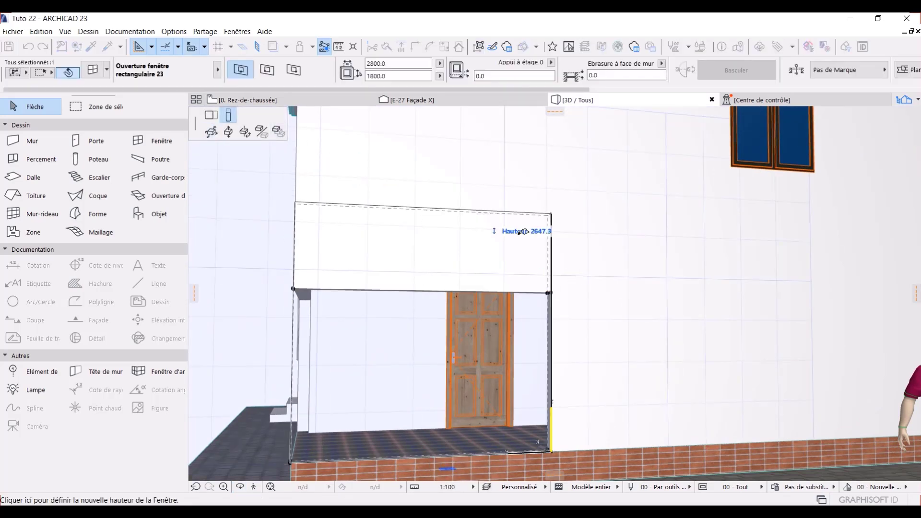
left_click(552, 242)
Step: Stretch the adjoining wall's corner opening upward to match the neighbouring opening, about 2384 mm high
middle_click_drag(309, 312, 693, 379, "shift")
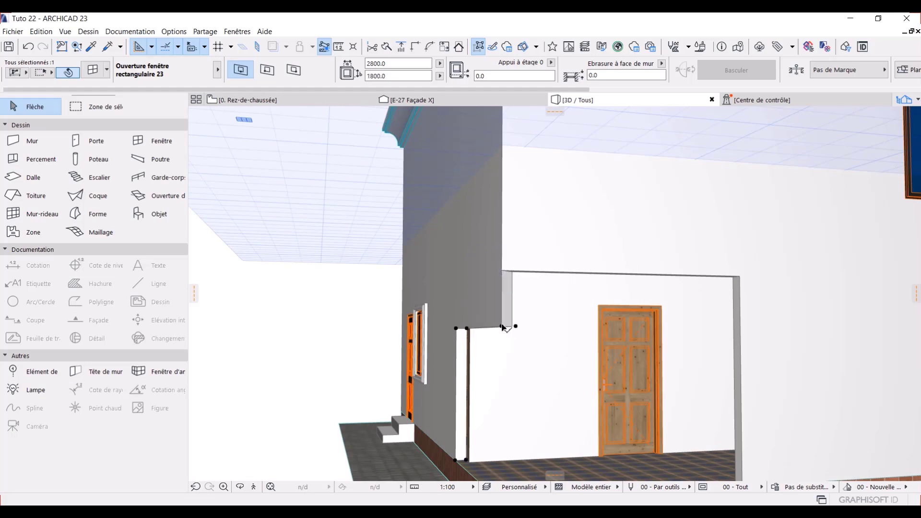
left_click(503, 328)
middle_click_drag(531, 272, 508, 290, "shift")
key("Escape")
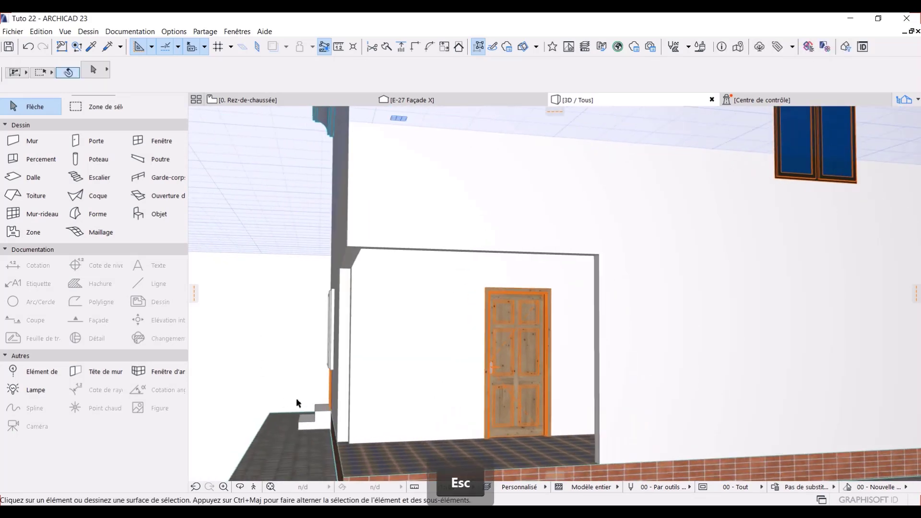
Step: Stretch the adjoining opening's outer side edge inward so it lines up with the face of the interior partition wall
left_click(244, 486)
left_click_drag(345, 331, 477, 366)
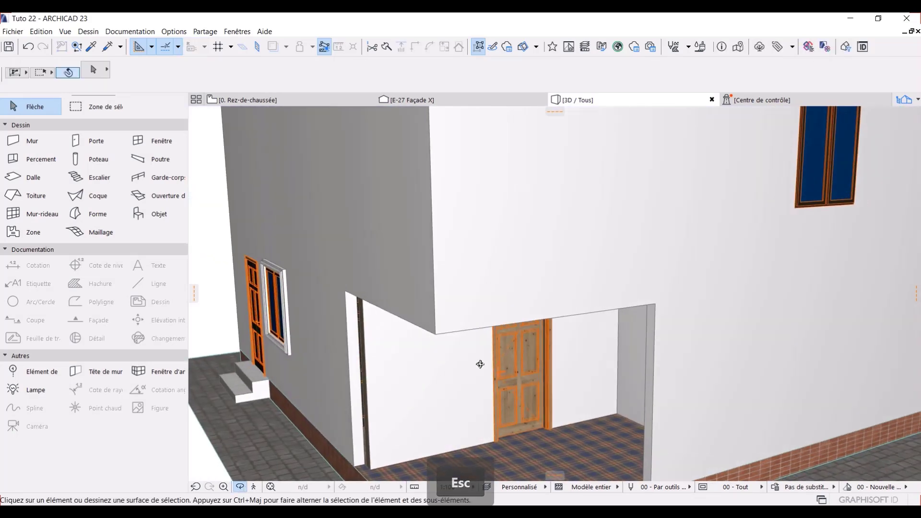
scroll(470, 391, "down", 2)
middle_click_drag(469, 397, 403, 312)
left_click_drag(403, 311, 448, 286)
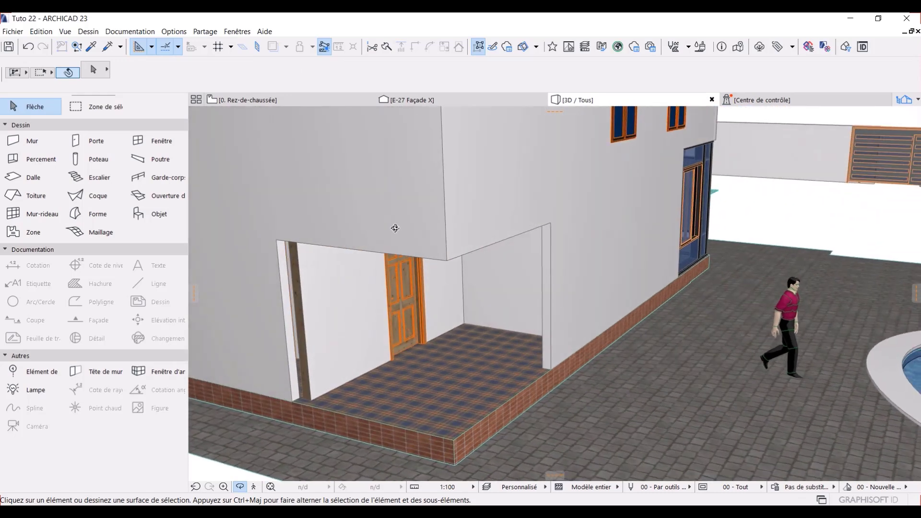
left_click_drag(239, 167, 298, 401)
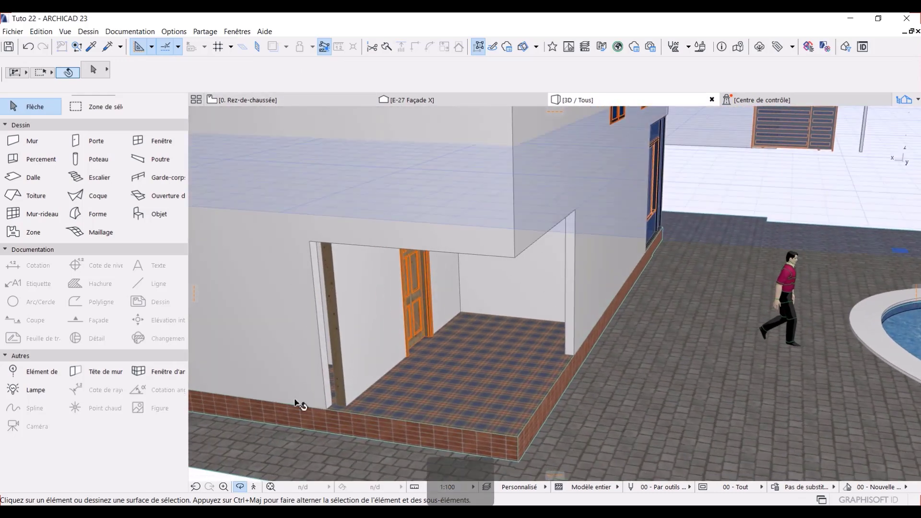
key("Escape")
left_click(327, 411)
left_click(327, 410)
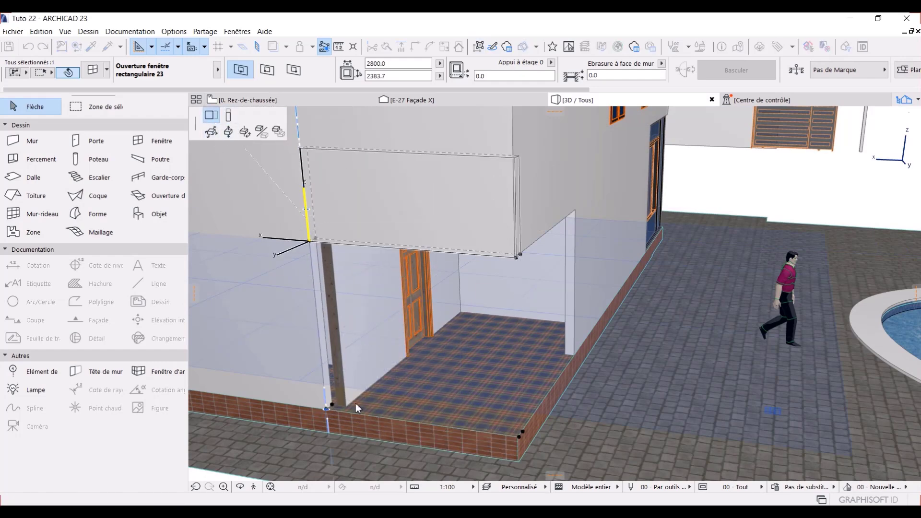
left_click(212, 116)
key("Escape")
key("Escape")
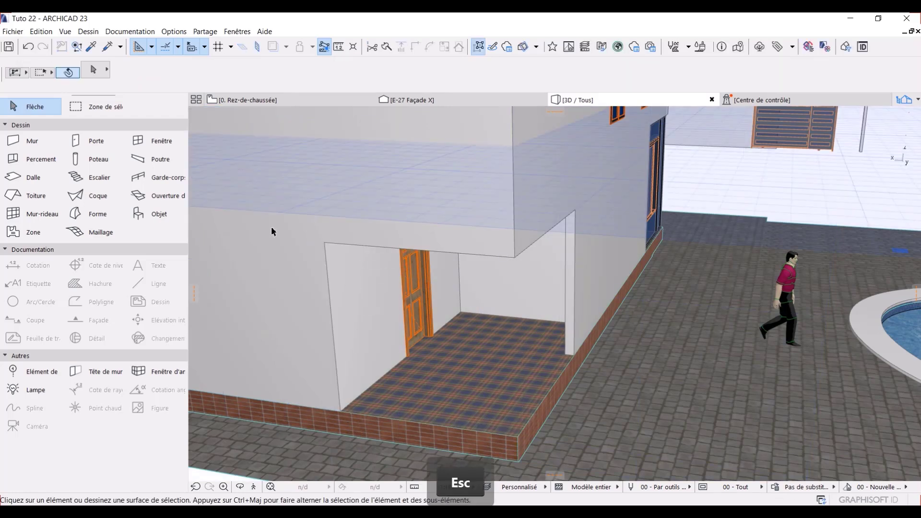
Step: In the Curtain Wall tool's default scheme pattern on the ground-floor plan, add a second row 1800 high
left_click(247, 100)
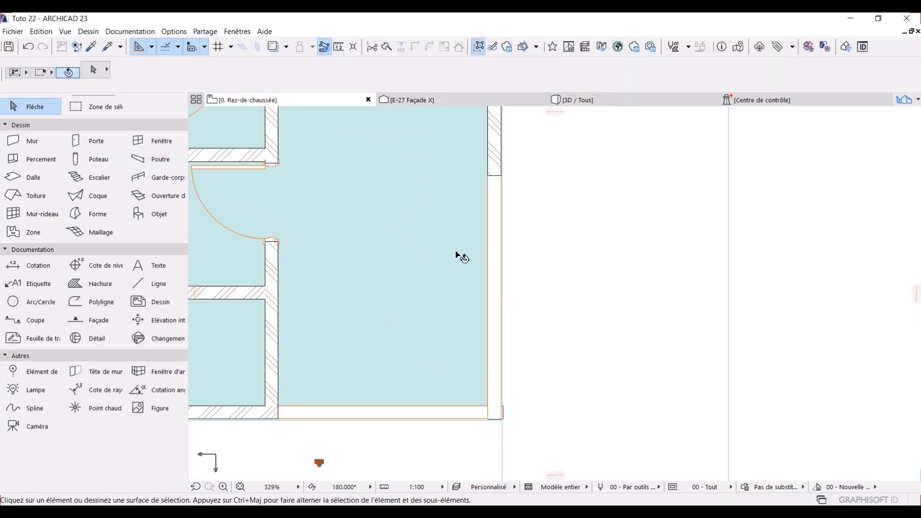
left_click(17, 213)
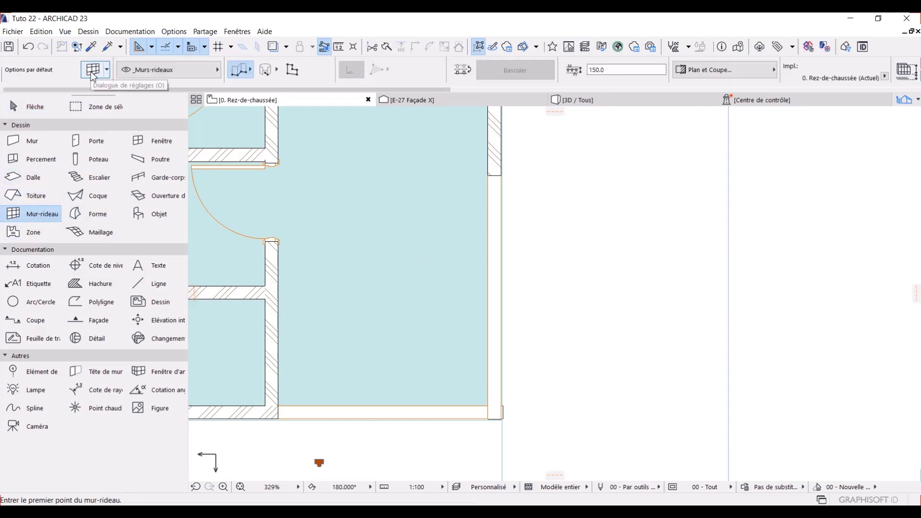
key("ctrl+t")
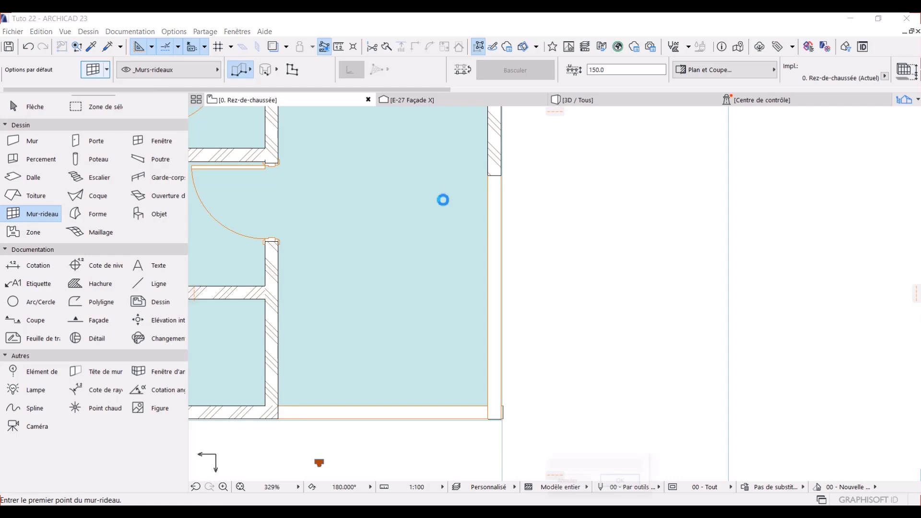
left_click(297, 96)
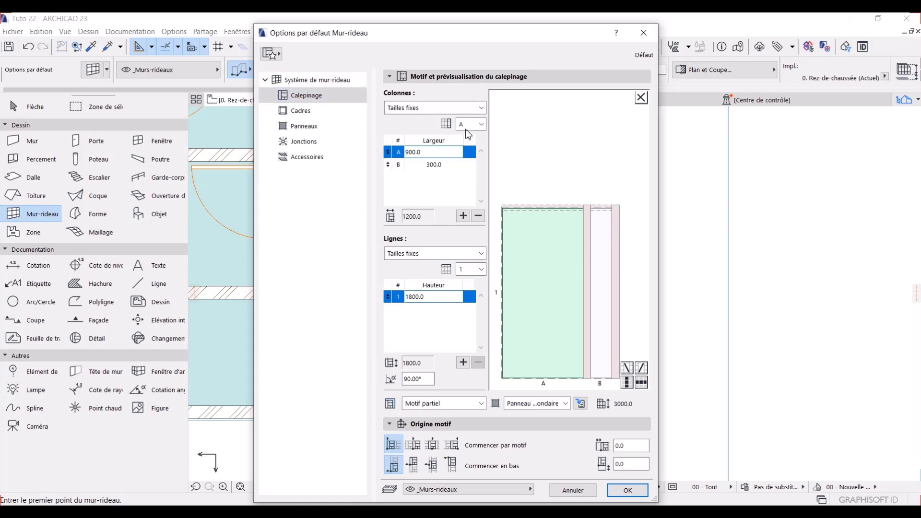
left_click(463, 364)
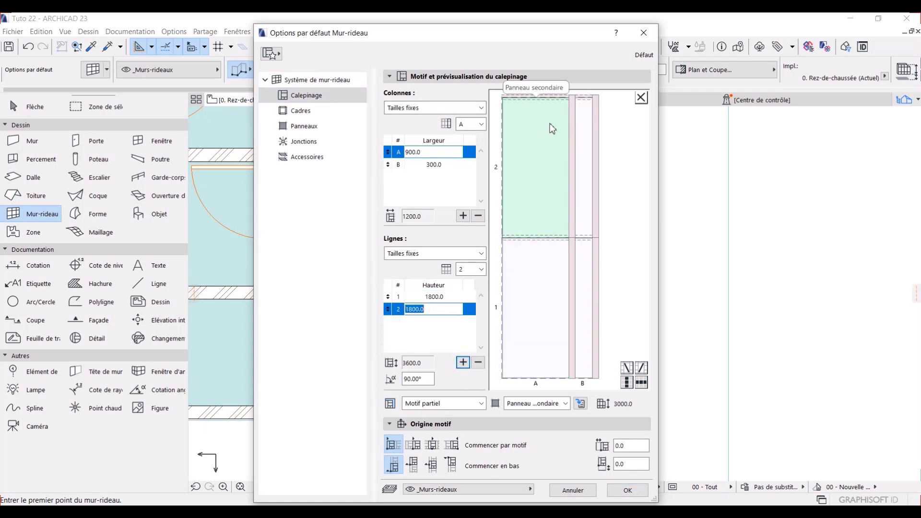
left_click(462, 363)
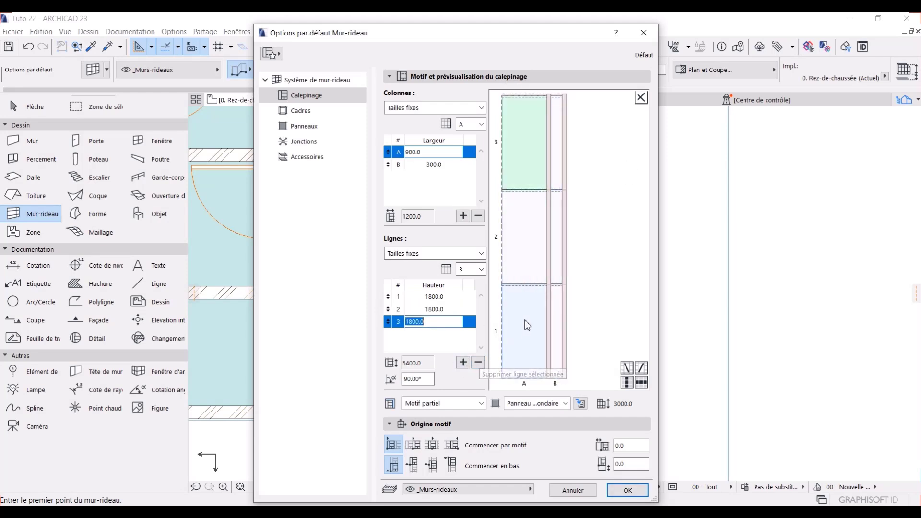
left_click(478, 363)
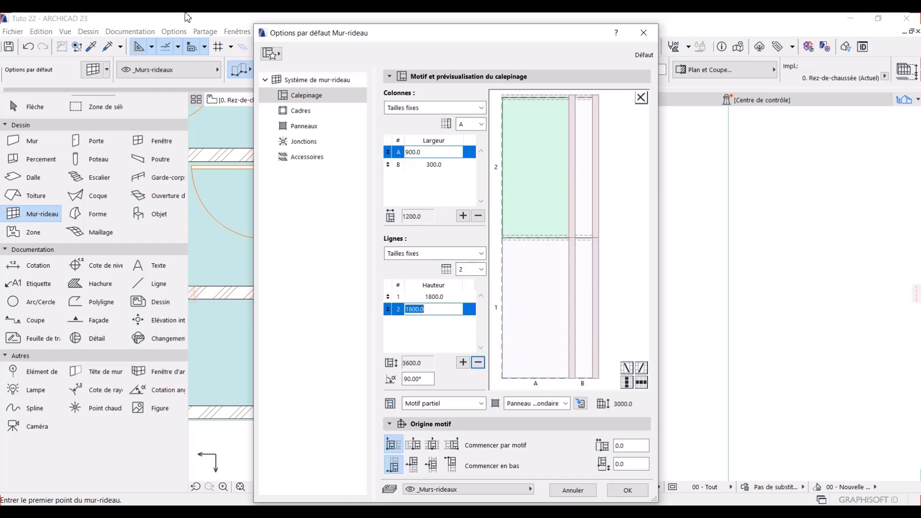
Step: Review the curtain wall's frame classes: corner frame, frame, mullion (Cadre - Poteau) and transom (Cadre - Traverse)
left_click(298, 113)
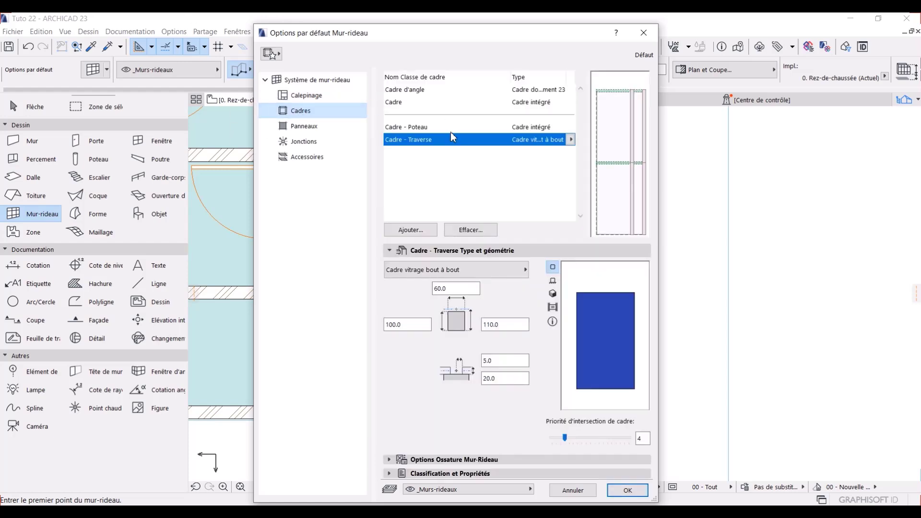
left_click(413, 92)
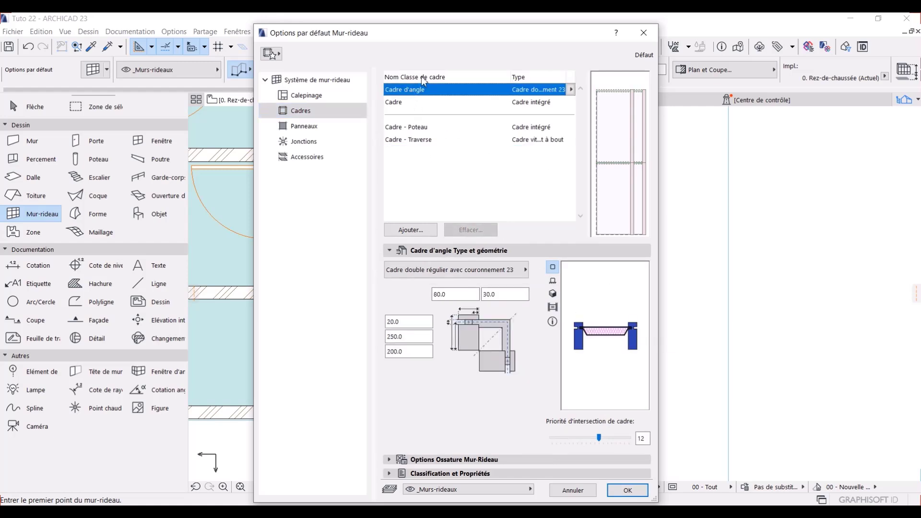
left_click(402, 103)
left_click(407, 127)
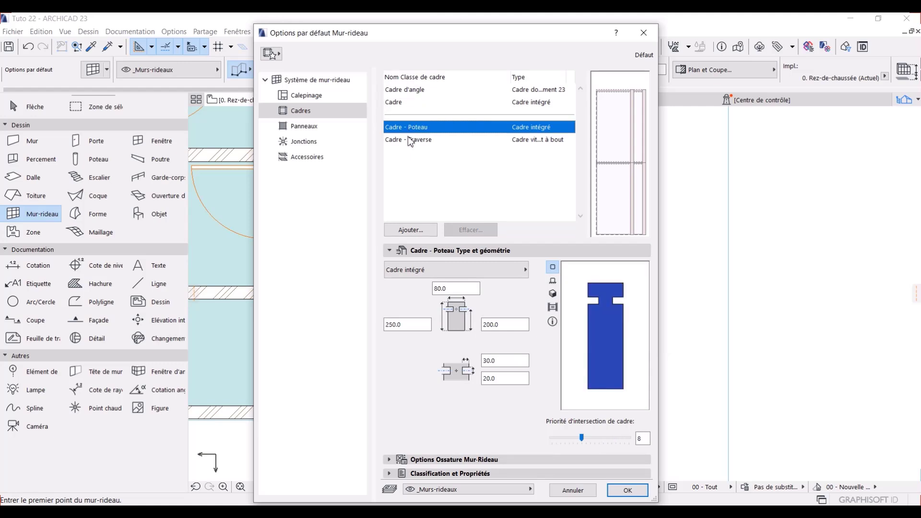
left_click(408, 140)
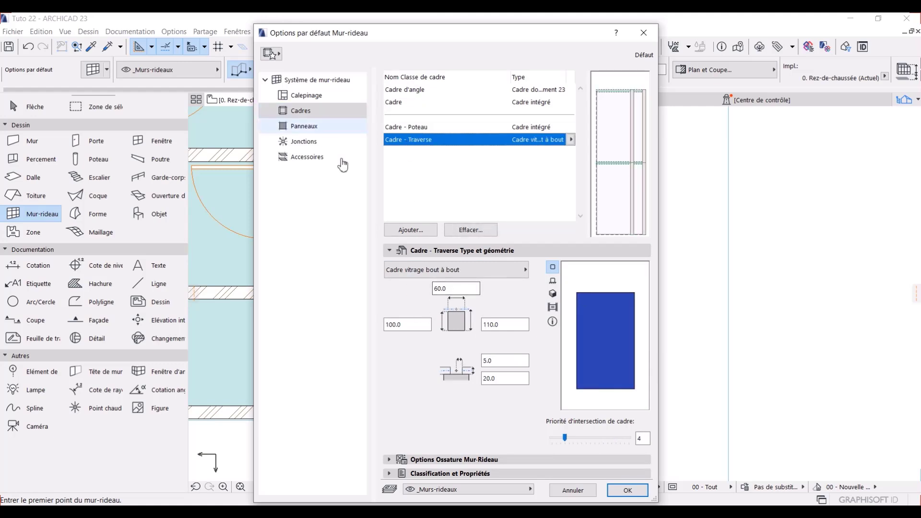
Step: Review the curtain wall's panel classes and the available panel types and thickness for the main panel (Panneau principal)
left_click(328, 130)
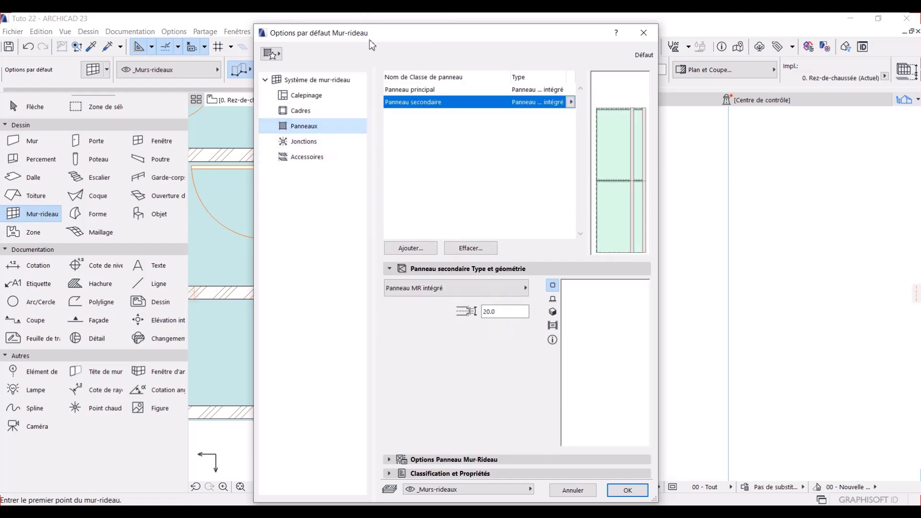
left_click_drag(368, 34, 329, 42)
left_click(394, 98)
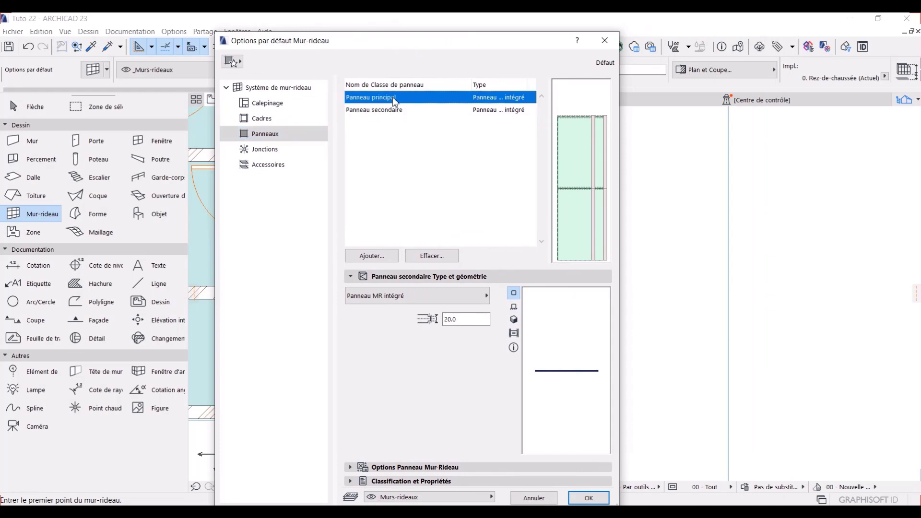
left_click(398, 297)
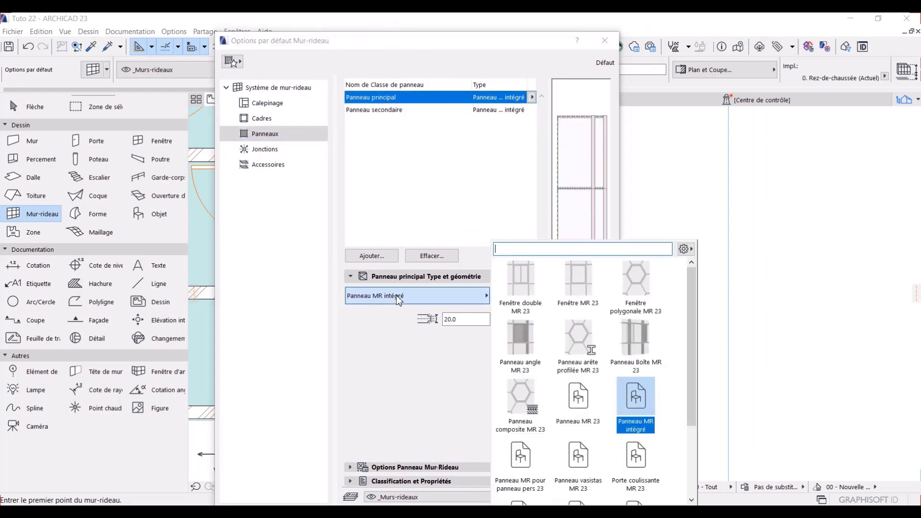
left_click(399, 297)
left_click(387, 294)
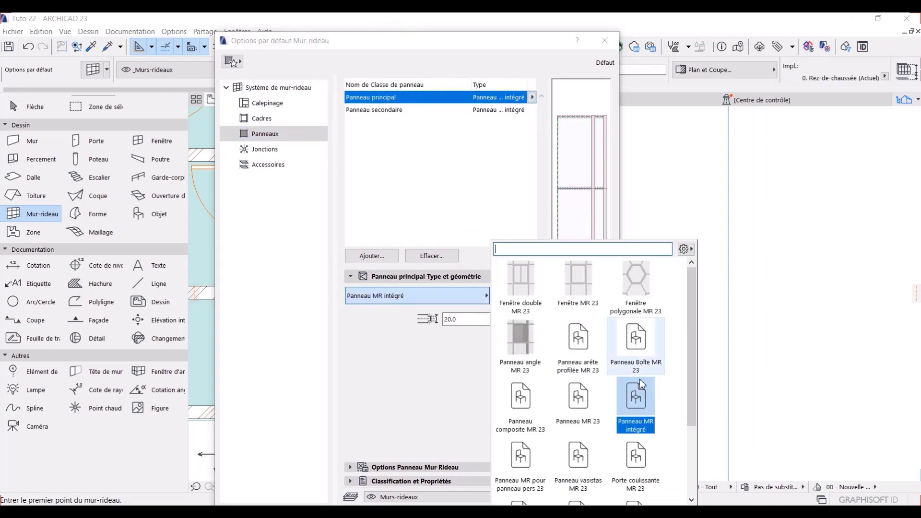
scroll(644, 375, "down", 2)
left_click(403, 296)
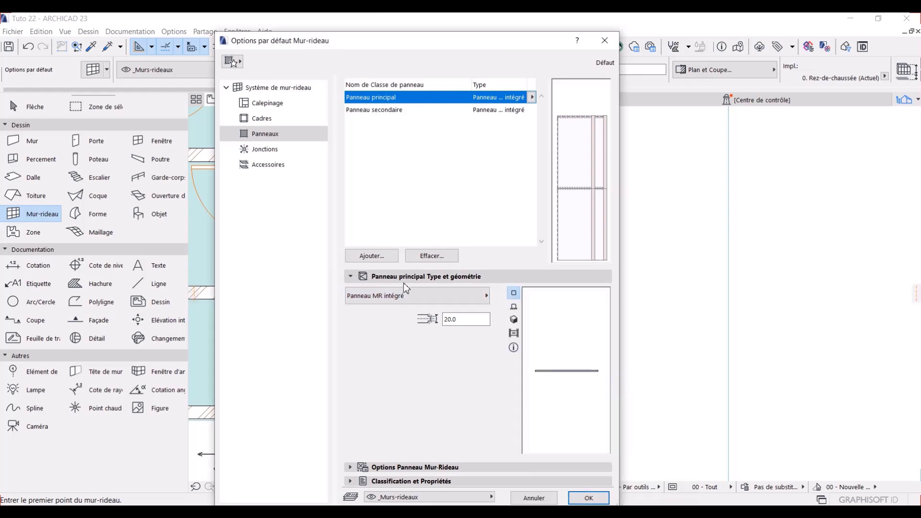
left_click(404, 277)
left_click(405, 277)
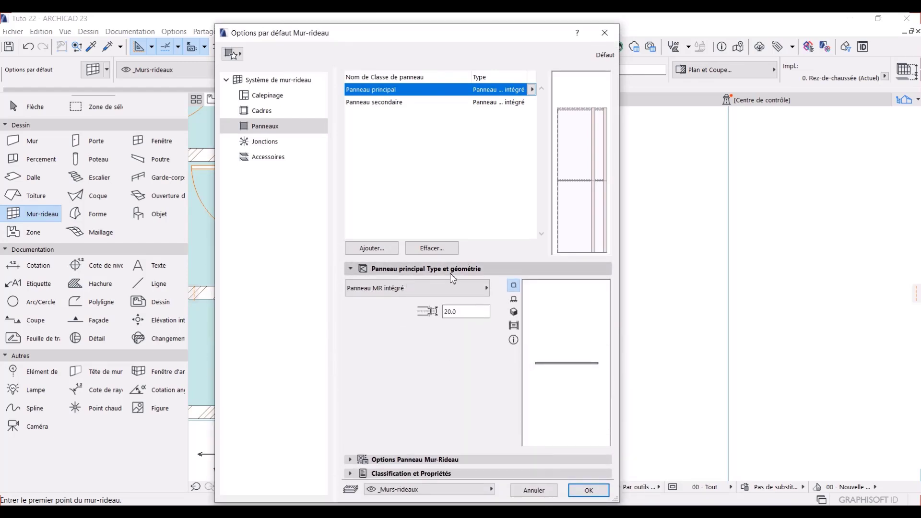
left_click(455, 284)
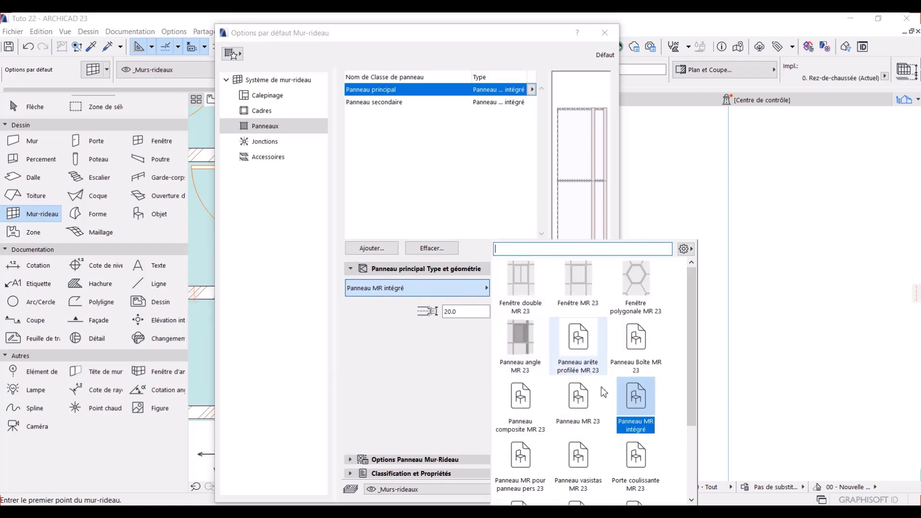
scroll(596, 389, "down", 3)
scroll(566, 316, "up", 3)
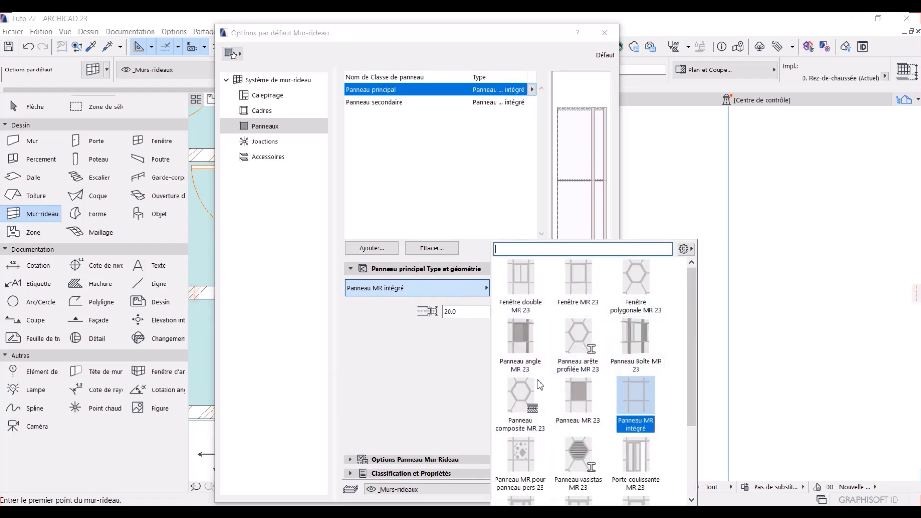
left_click(403, 376)
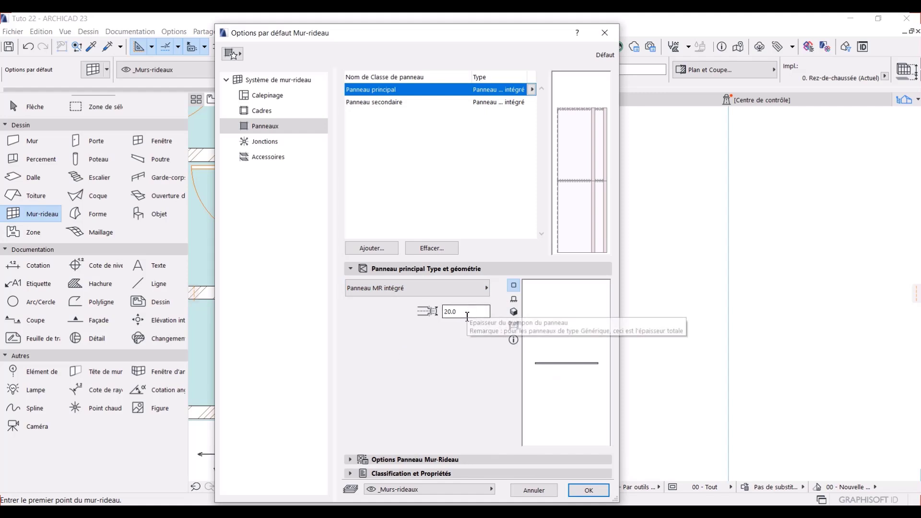
left_click(434, 287)
left_click(435, 287)
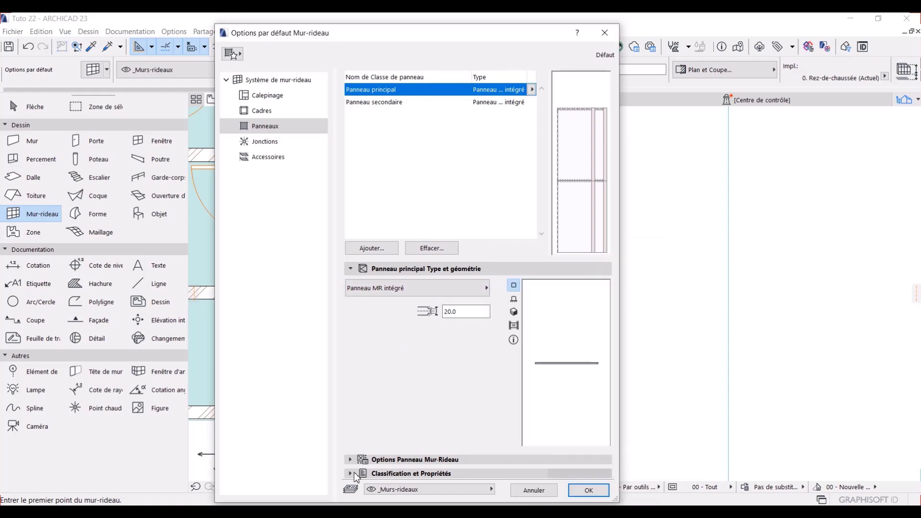
Step: Override the main panel's three surfaces with the Transp - Verre bleuté material
left_click(374, 459)
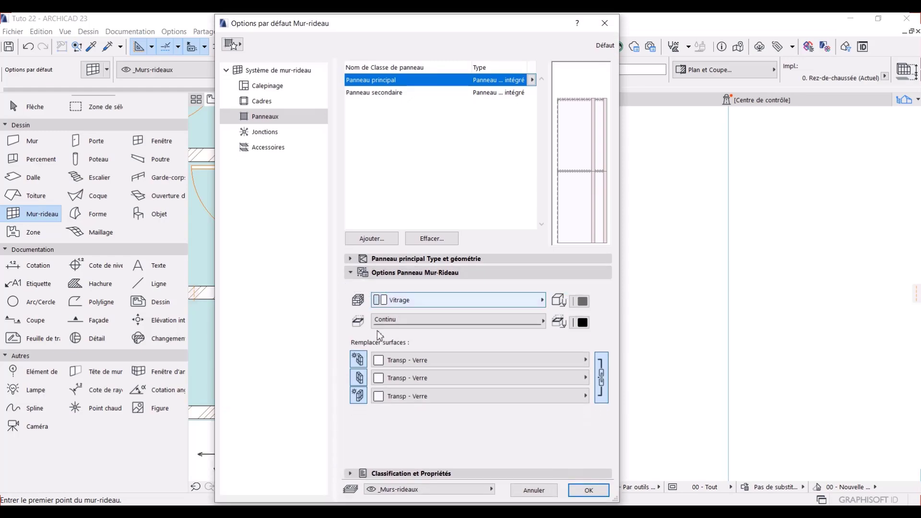
left_click(407, 360)
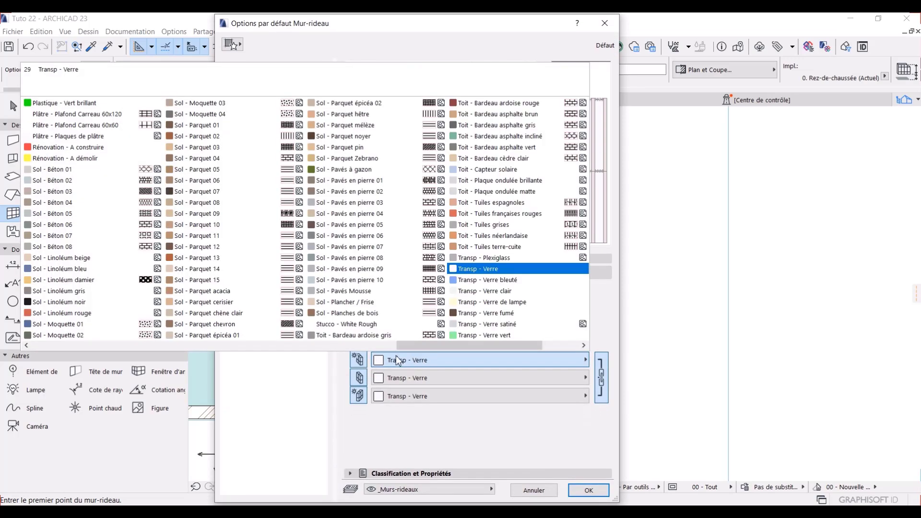
key("Escape")
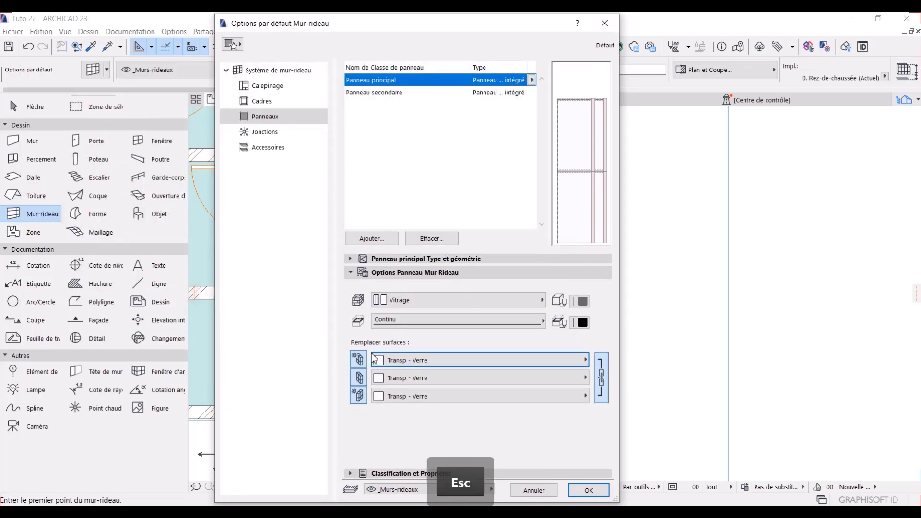
left_click(374, 360)
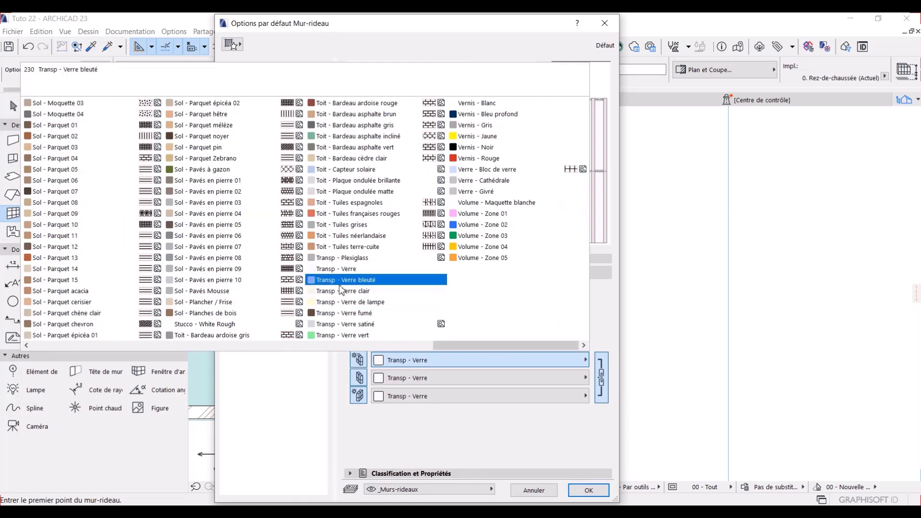
left_click(339, 281)
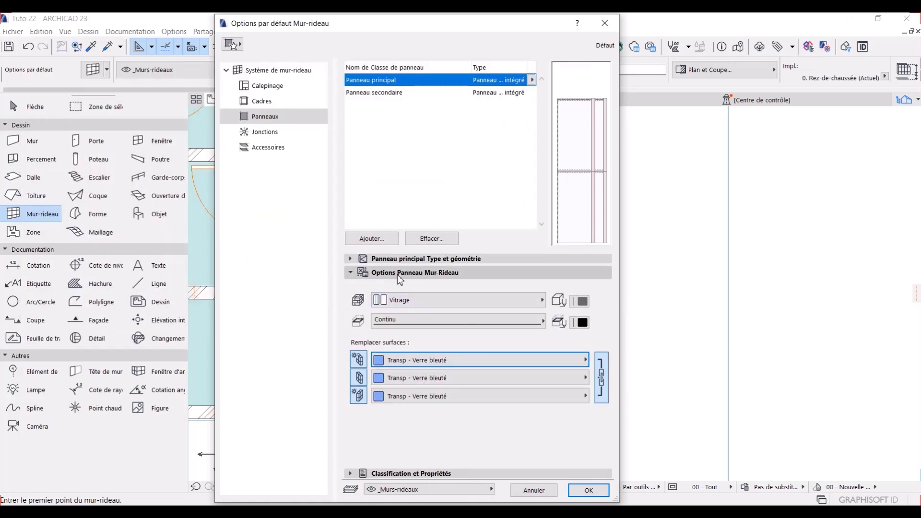
Step: Review the curtain wall's junction and accessory settings, including their types and dimensions, and recheck the scheme pattern
left_click(269, 134)
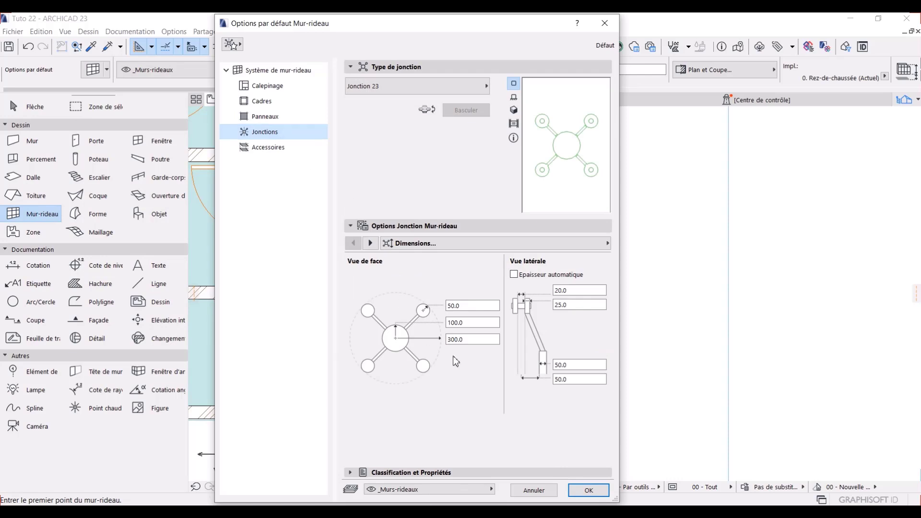
left_click(400, 88)
left_click(400, 86)
left_click(430, 88)
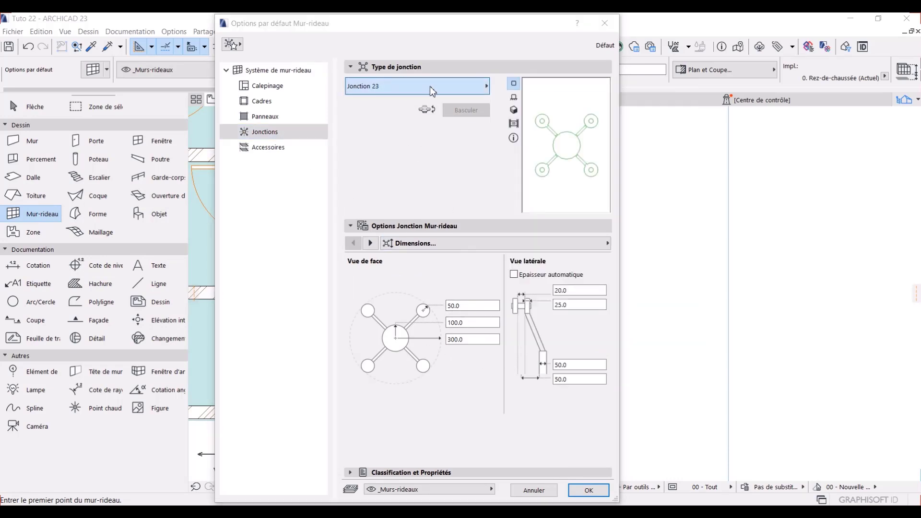
left_click(425, 91)
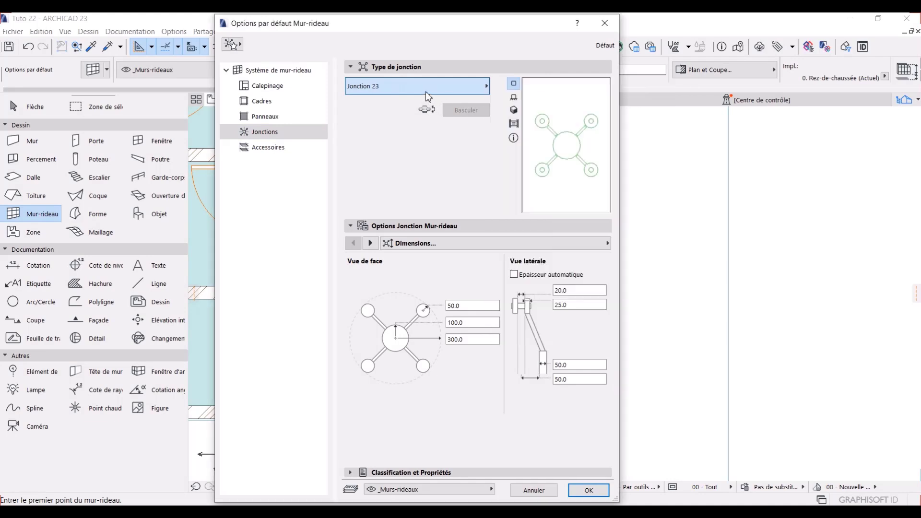
left_click(268, 146)
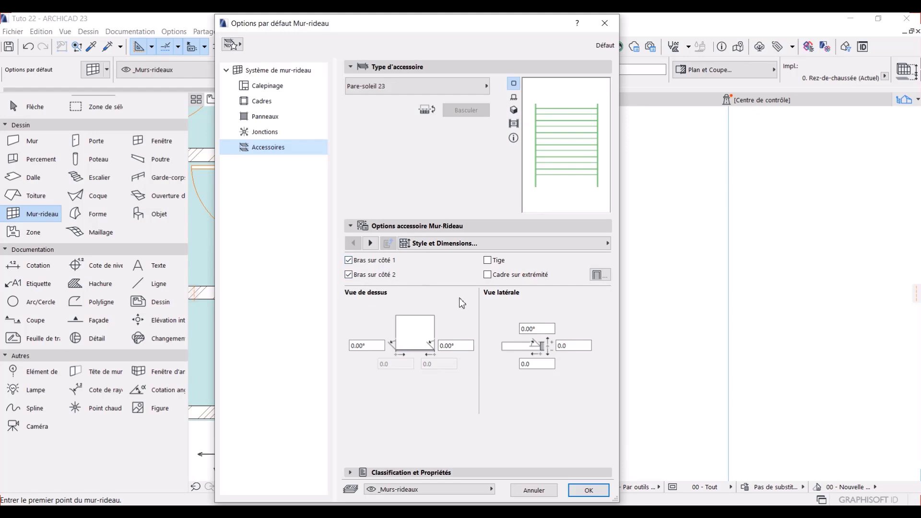
left_click(276, 102)
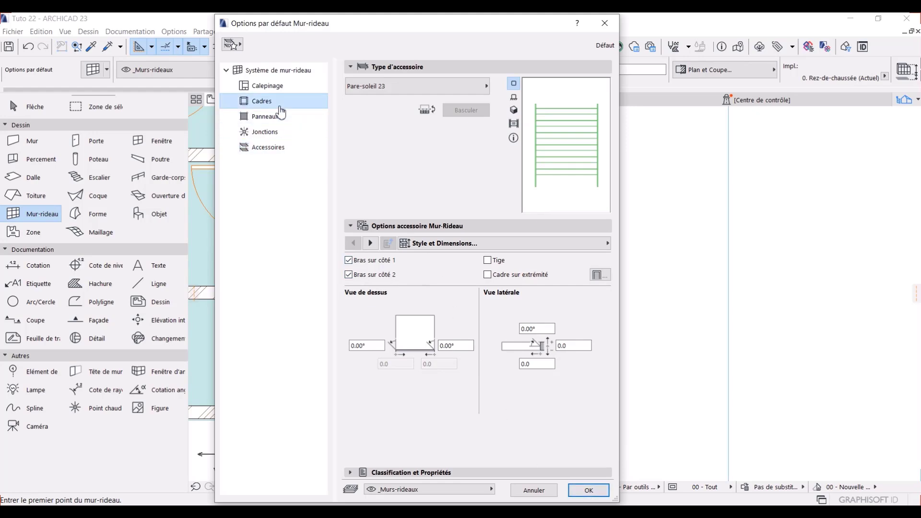
left_click(276, 86)
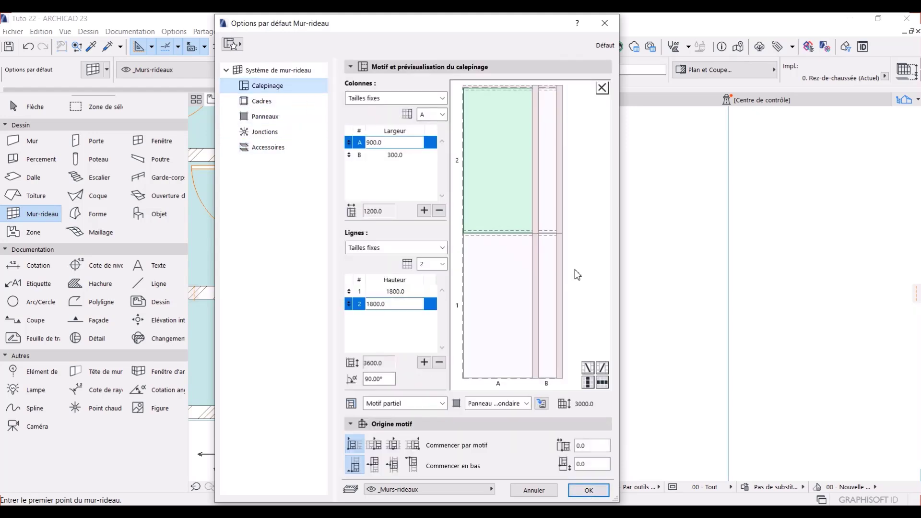
Step: Accept the curtain wall defaults and draw a chained curtain wall along the inner faces of both corner openings, ending at the interior partition
left_click(586, 490)
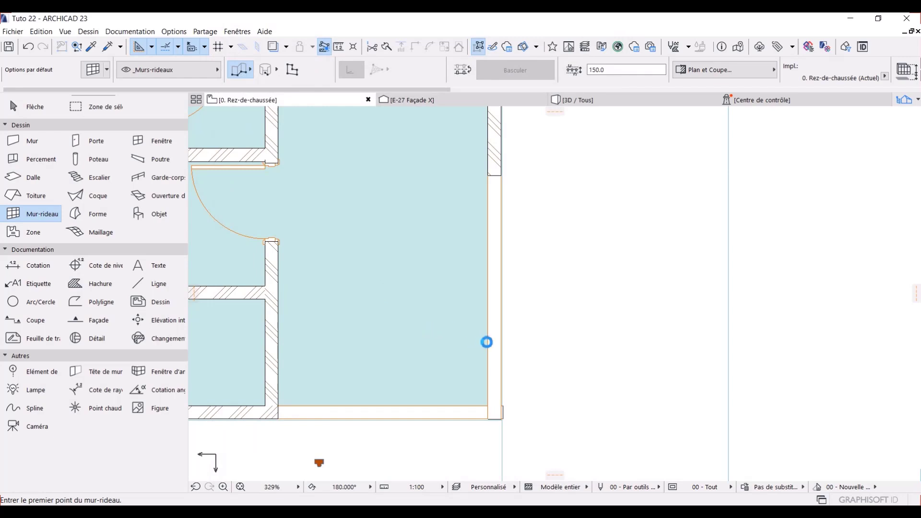
left_click(252, 70)
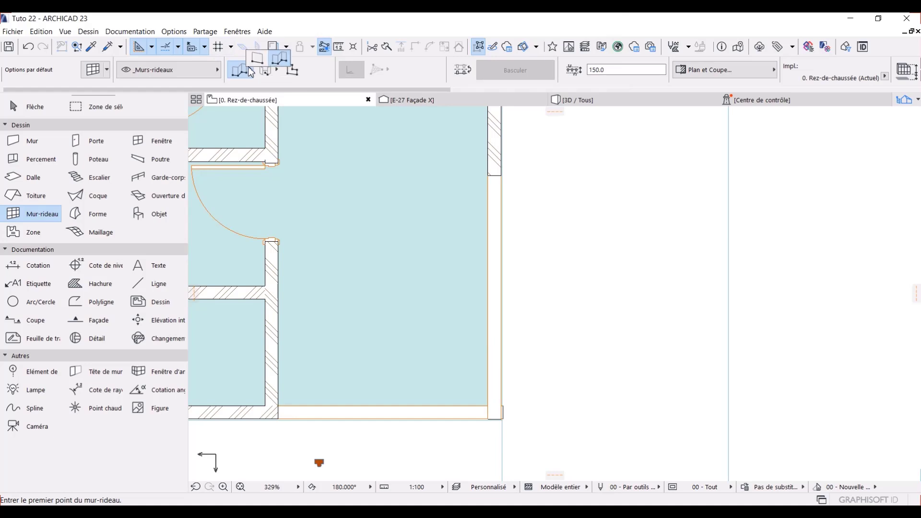
left_click(280, 61)
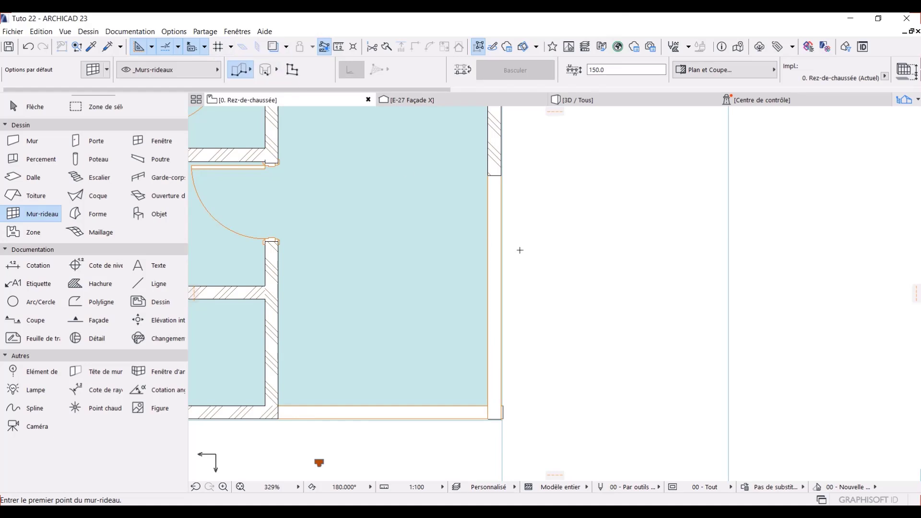
left_click(488, 175)
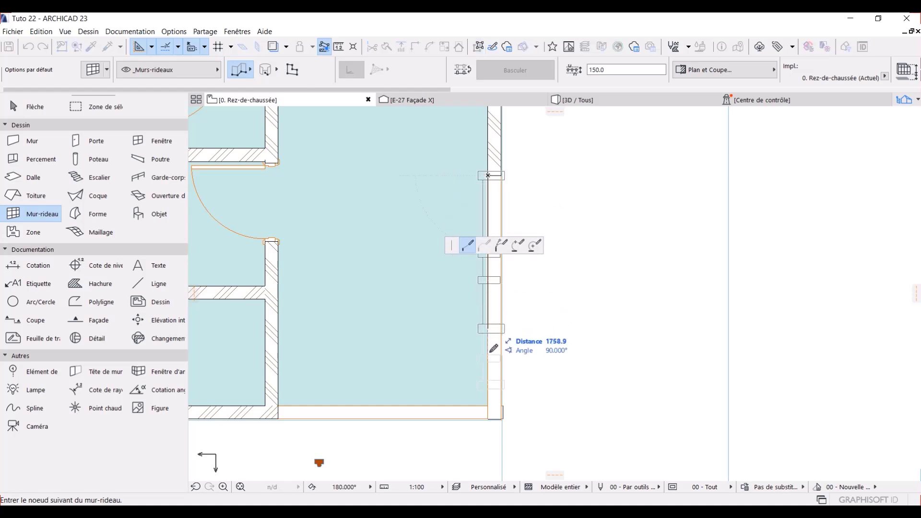
left_click(489, 406)
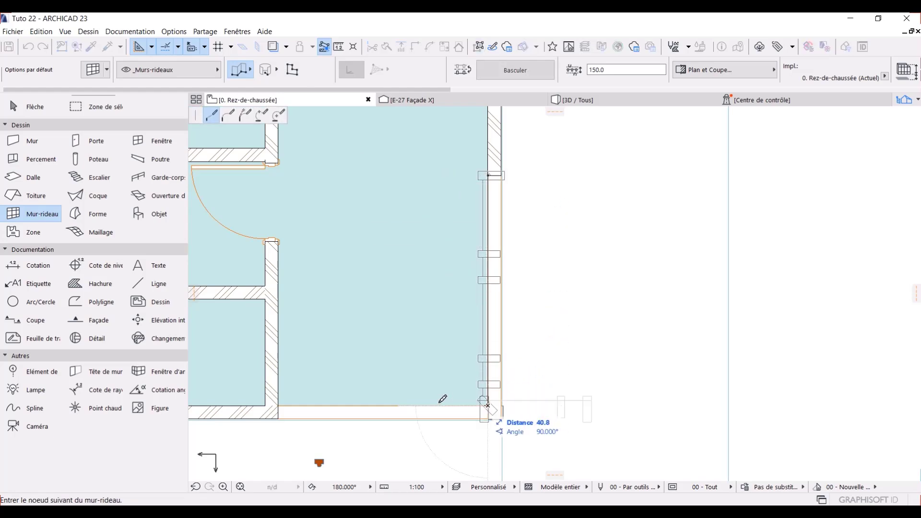
double_click(281, 406)
key("Escape")
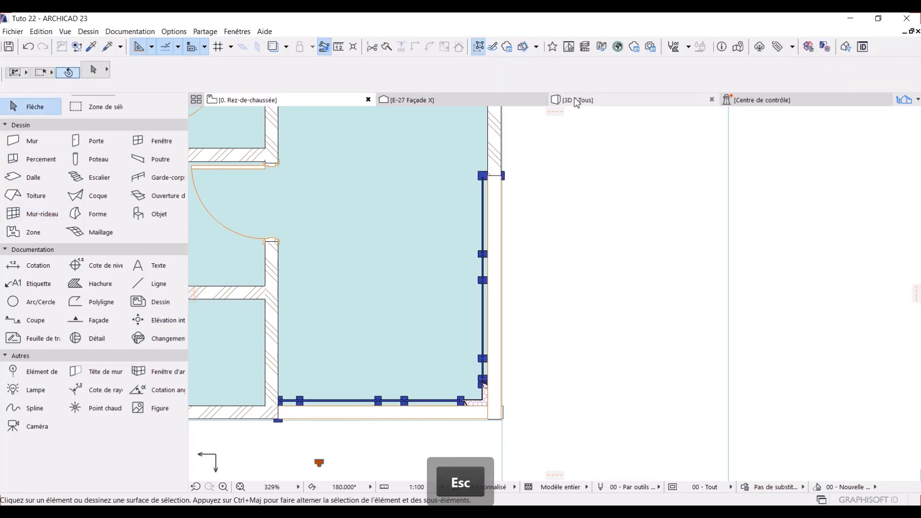
Step: In the 3D view, lower the curtain wall's top edge to the head of the corner opening, making it about 2377 mm high
left_click(576, 103)
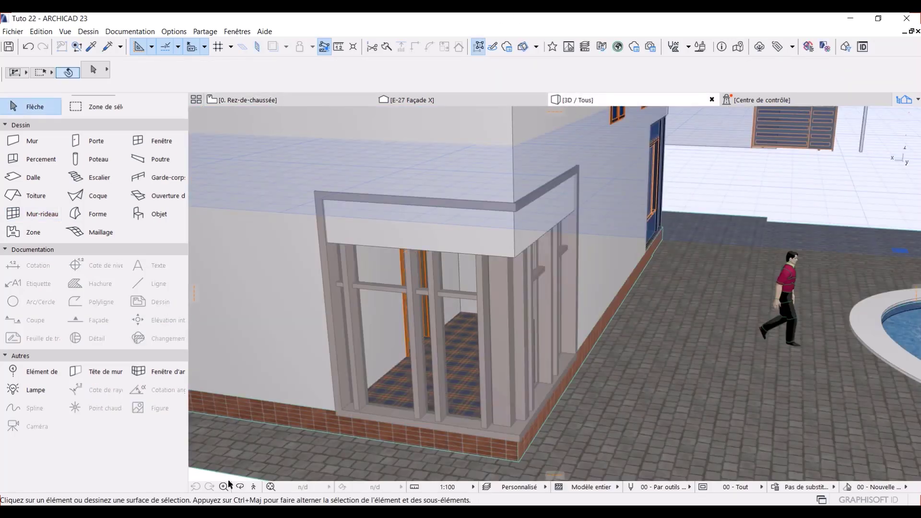
left_click(242, 487)
left_click_drag(648, 323, 552, 265)
key("Escape")
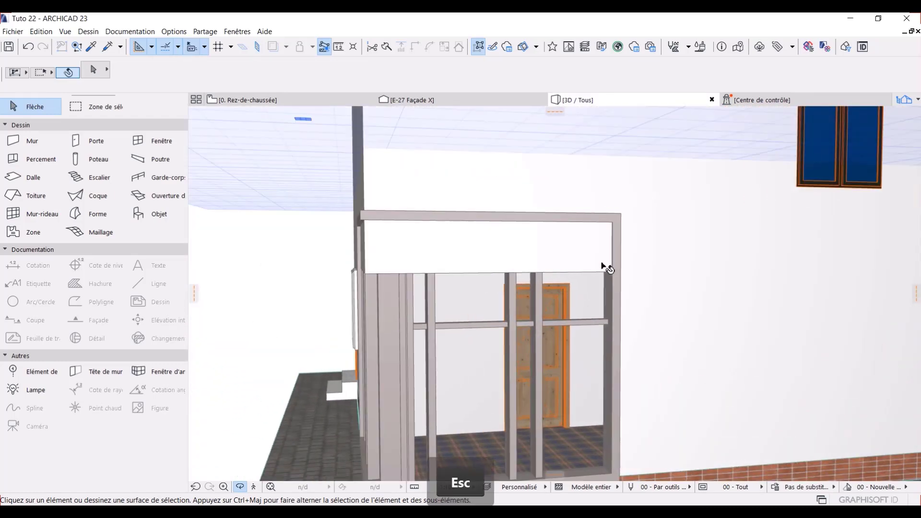
left_click(616, 219)
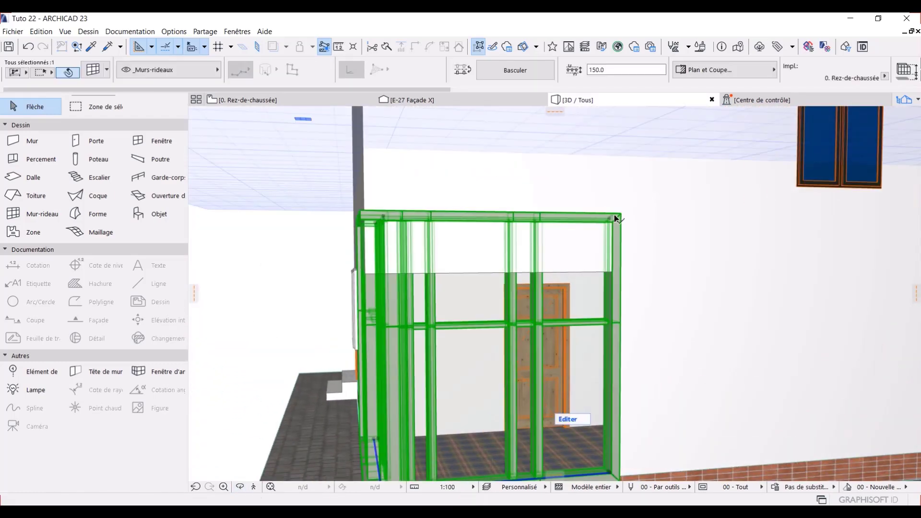
left_click(610, 221)
left_click(663, 289)
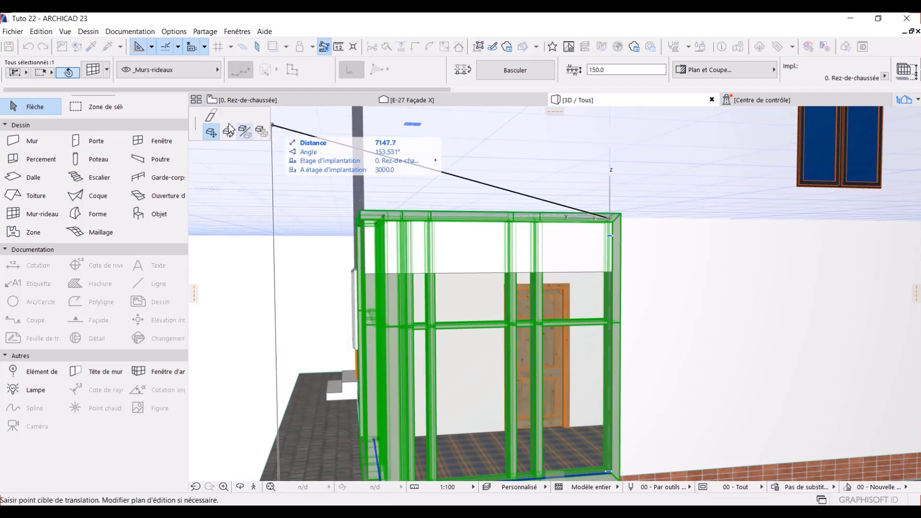
left_click(212, 117)
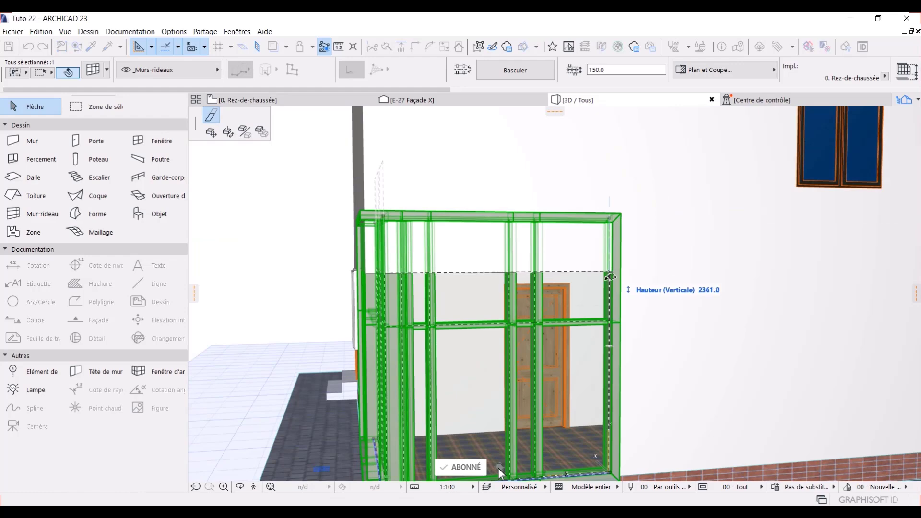
scroll(617, 268, "up", 5)
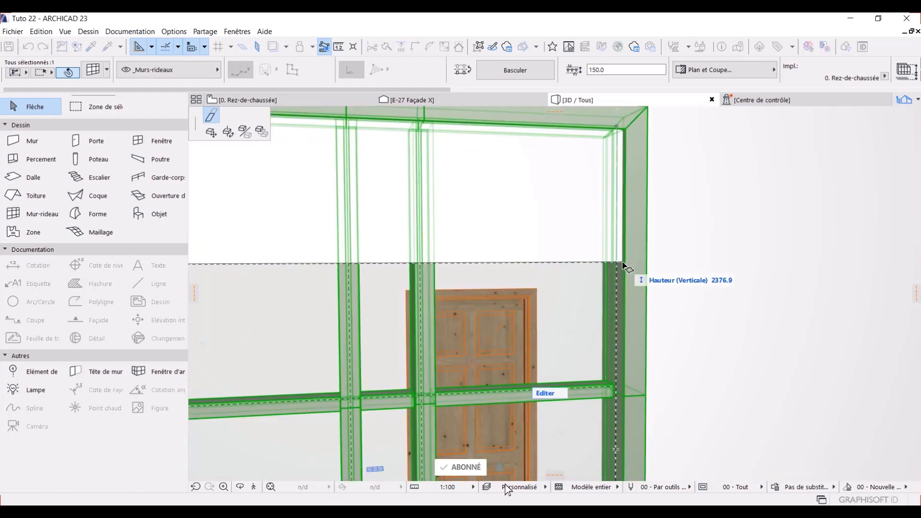
left_click(626, 262)
scroll(553, 271, "down", 5)
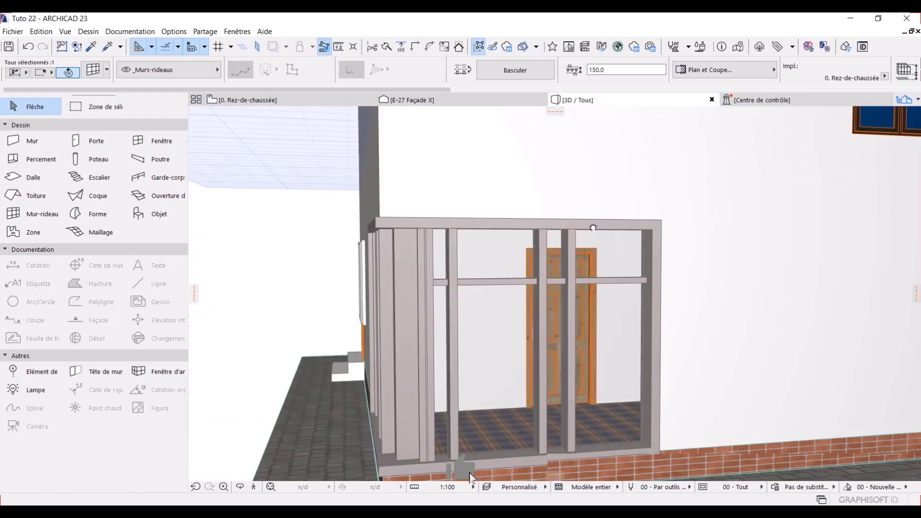
left_click(241, 487)
left_click_drag(298, 376, 278, 242)
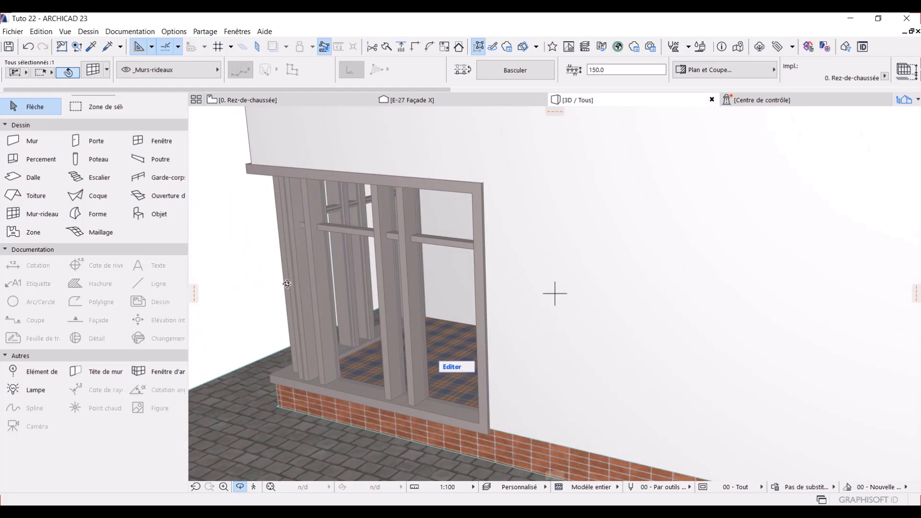
Step: Flip the corner curtain wall to the other side of its reference line so it sits within the openings
key("Escape")
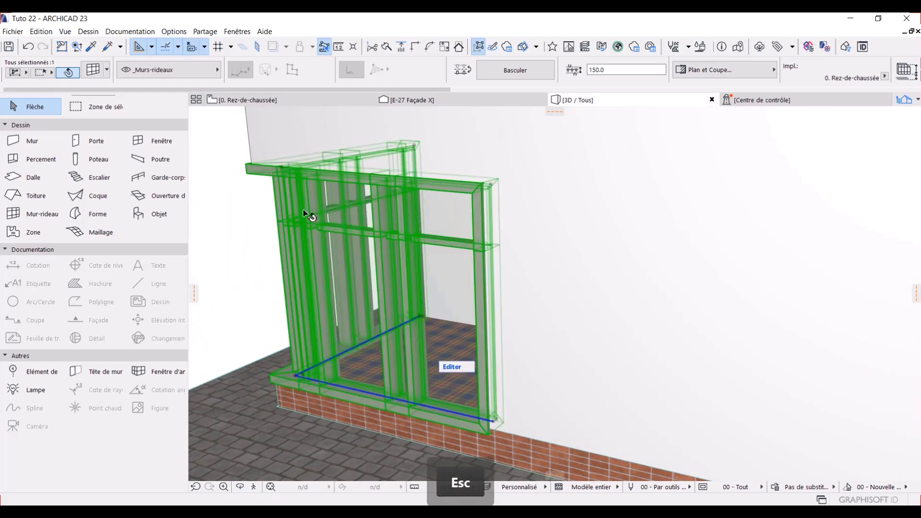
left_click(511, 72)
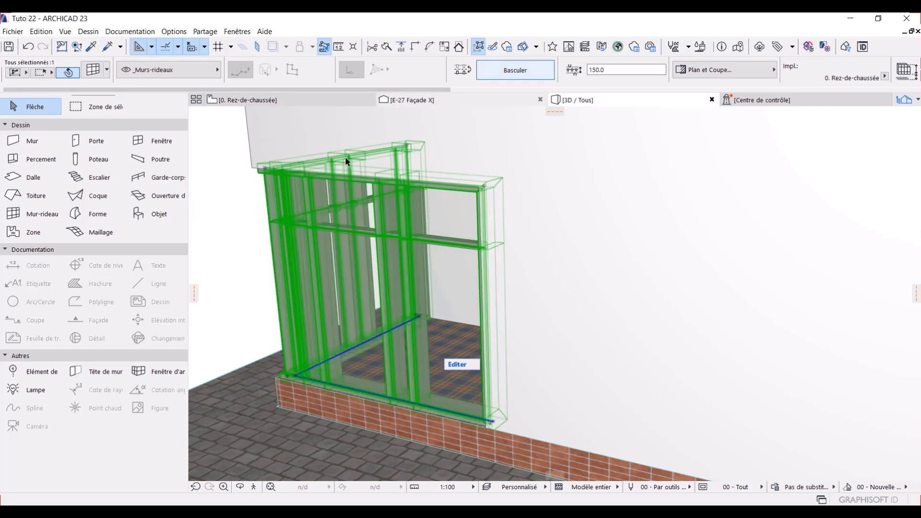
key("Escape")
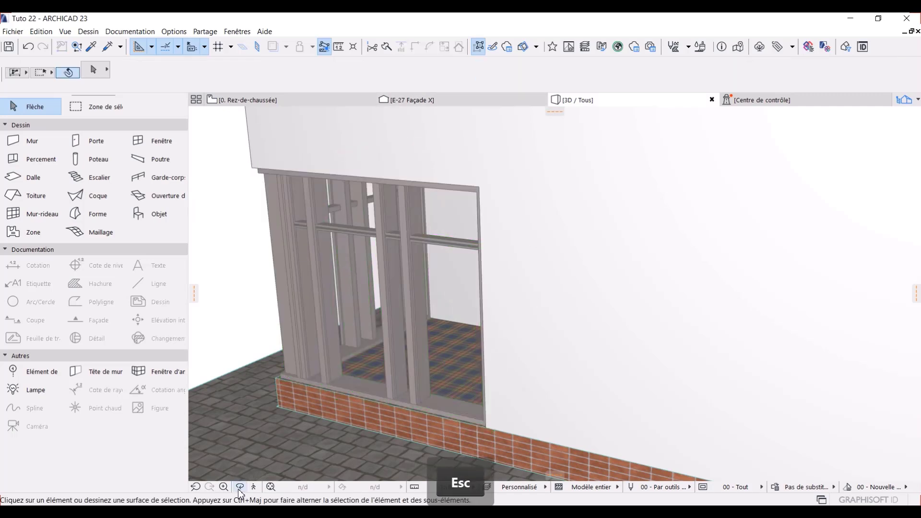
Step: Orbit to the outside corner of the building and enter edit mode for the corner curtain wall
left_click(239, 489)
left_click_drag(296, 371, 427, 296)
key("Escape")
left_click(441, 253)
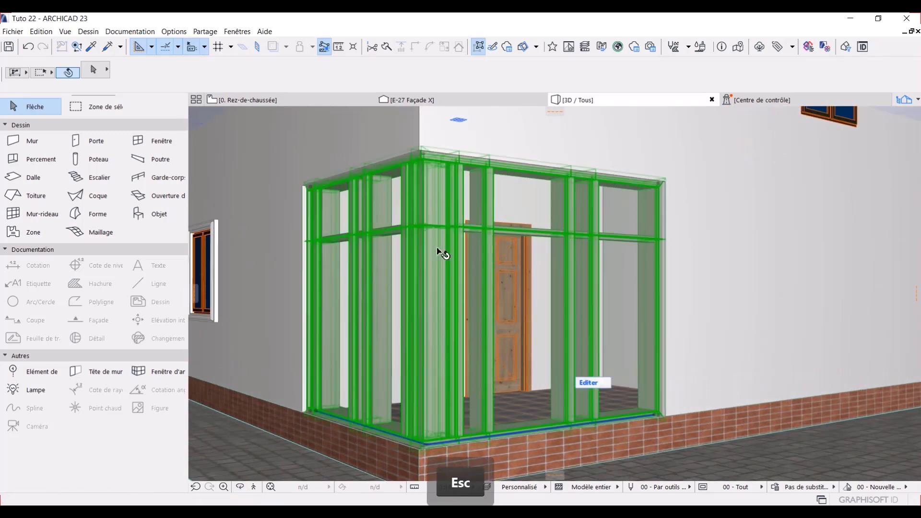
left_click(592, 382)
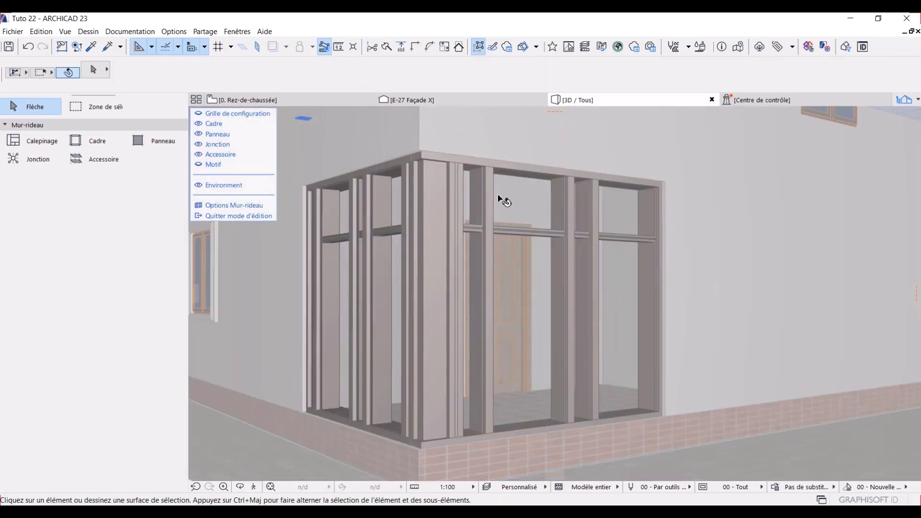
Step: Delete the upper and lower segments of the intermediate post nearest the corner on the face in front of the interior door
left_click_drag(543, 277, 425, 258)
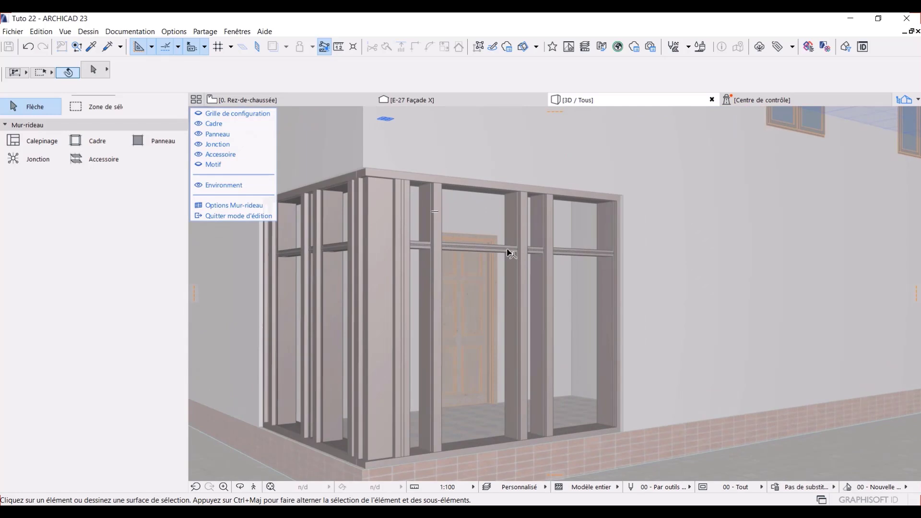
left_click(435, 216, "shift")
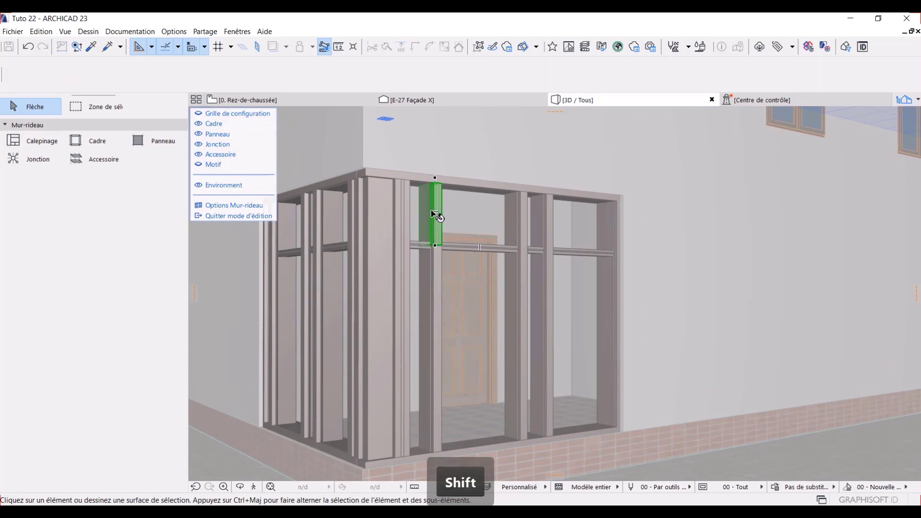
left_click(437, 269, "shift")
key("Delete")
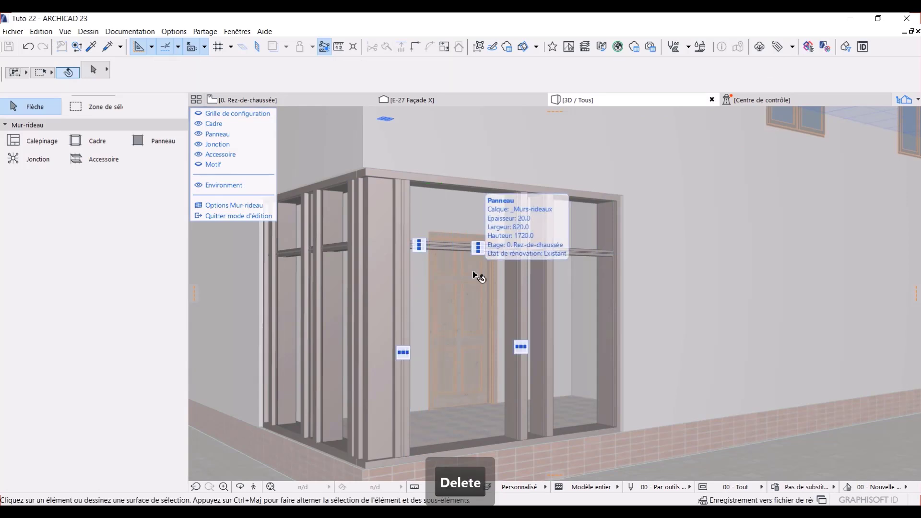
Step: Move both segments of the first remaining intermediate post along the transom toward the corner, about midway between the corner and the next post
left_click(524, 281, "shift")
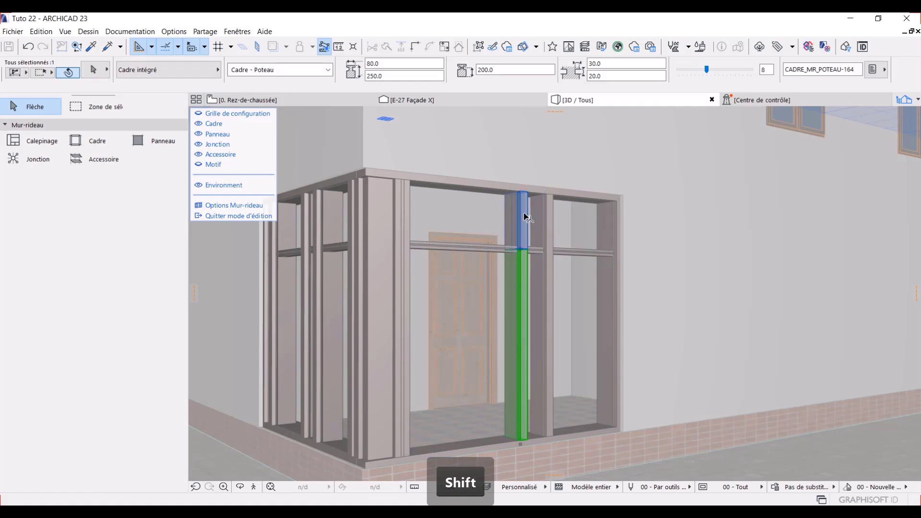
scroll(523, 259, "up", 1)
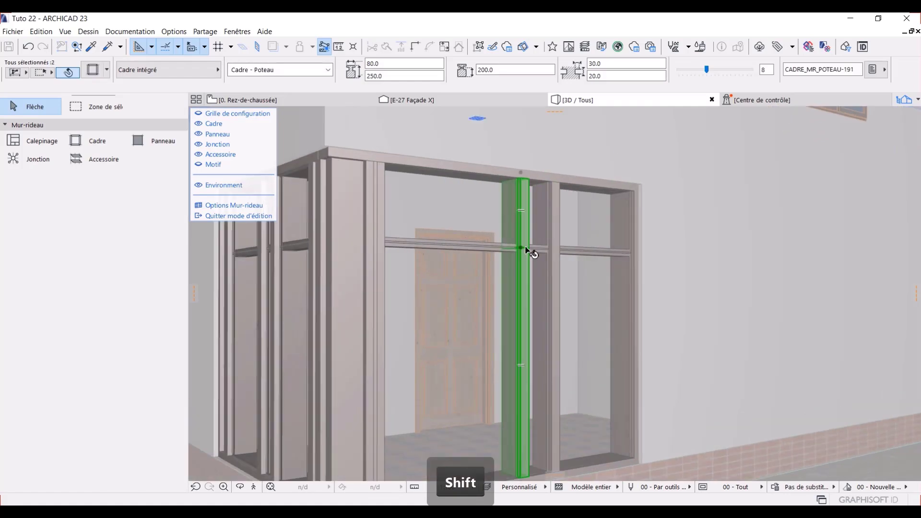
left_click(522, 252)
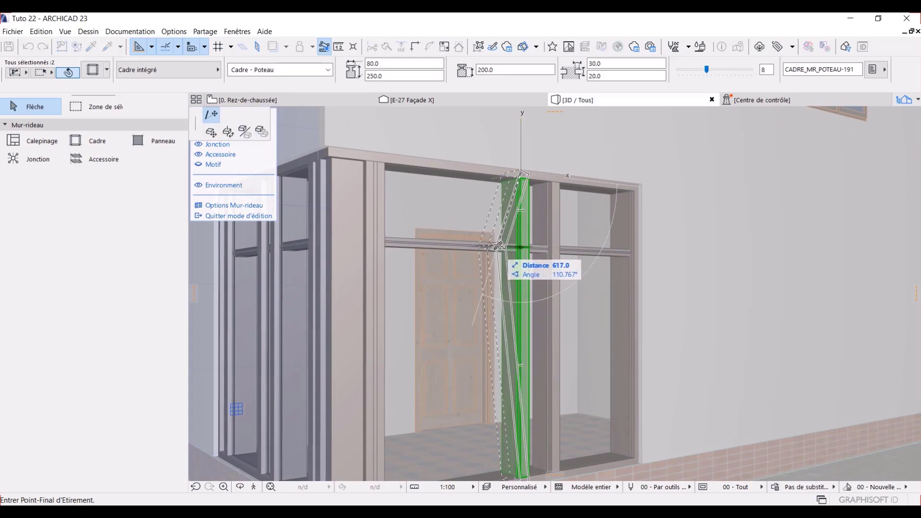
left_click(212, 133)
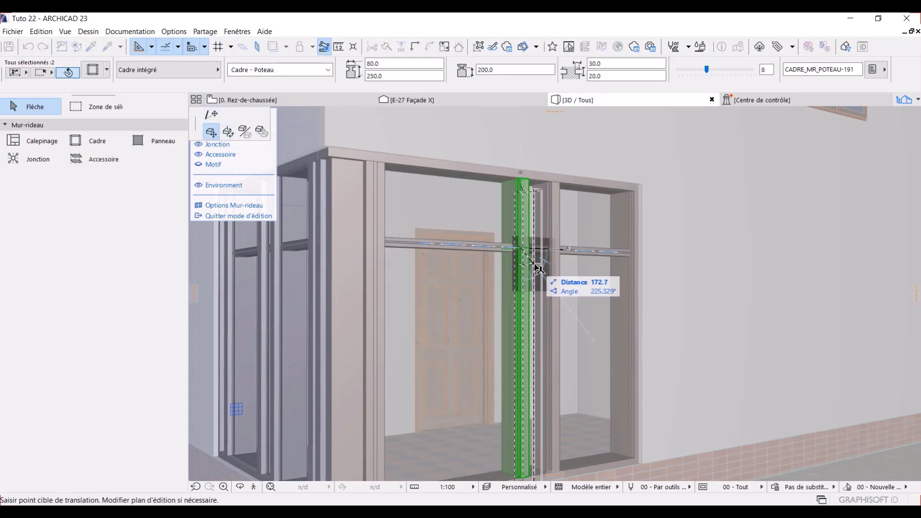
left_click(455, 245)
Step: Move both segments of the other intermediate post along the transom toward the wall end, narrowing the end bay
left_click(552, 257)
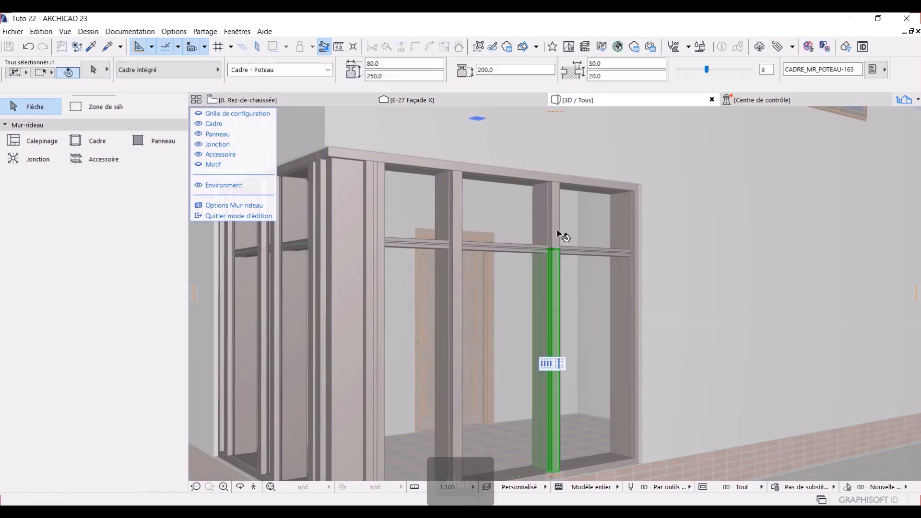
left_click(555, 234, "shift")
left_click(552, 252)
left_click(607, 320)
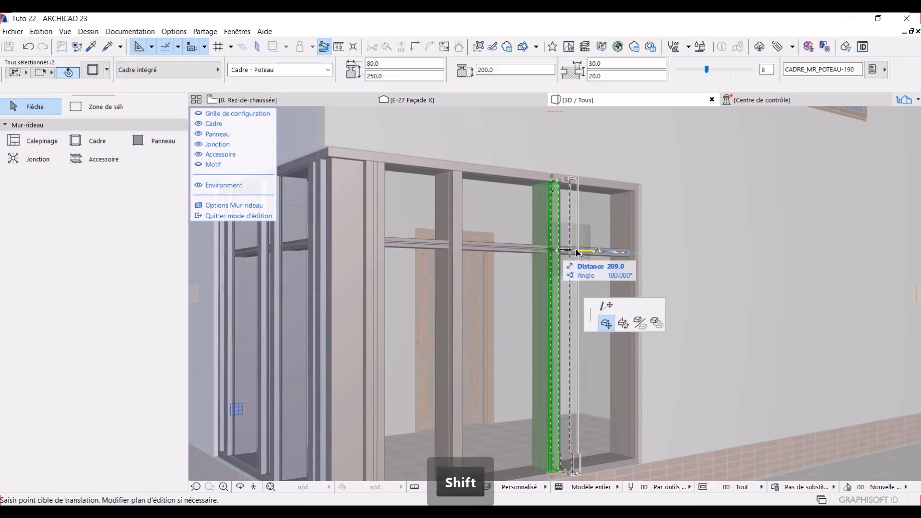
left_click(584, 253)
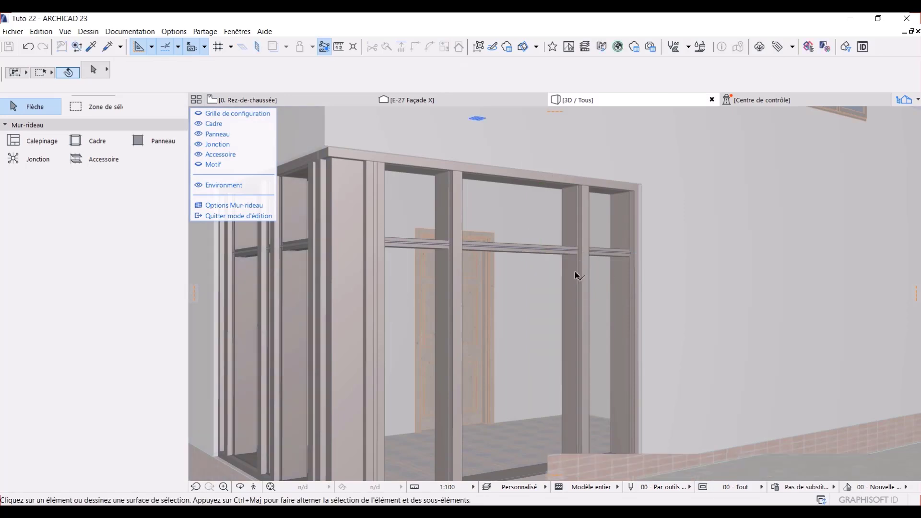
Step: Set the frame width to 50 and depth to 150 for all four segments of the two relocated intermediate posts
scroll(576, 278, "down", 3)
left_click(481, 242, "shift")
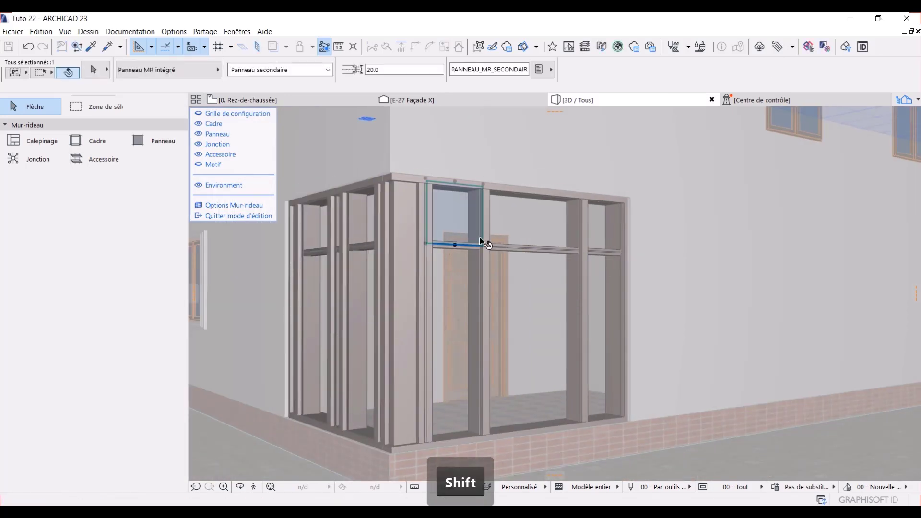
left_click(461, 210, "shift")
left_click(485, 222, "shift")
left_click(482, 269, "shift")
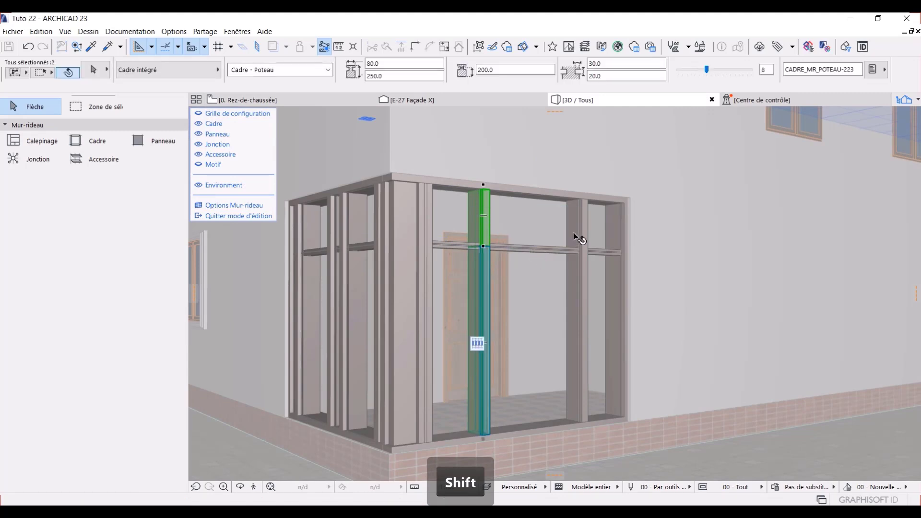
left_click(583, 279, "shift")
right_click(582, 277)
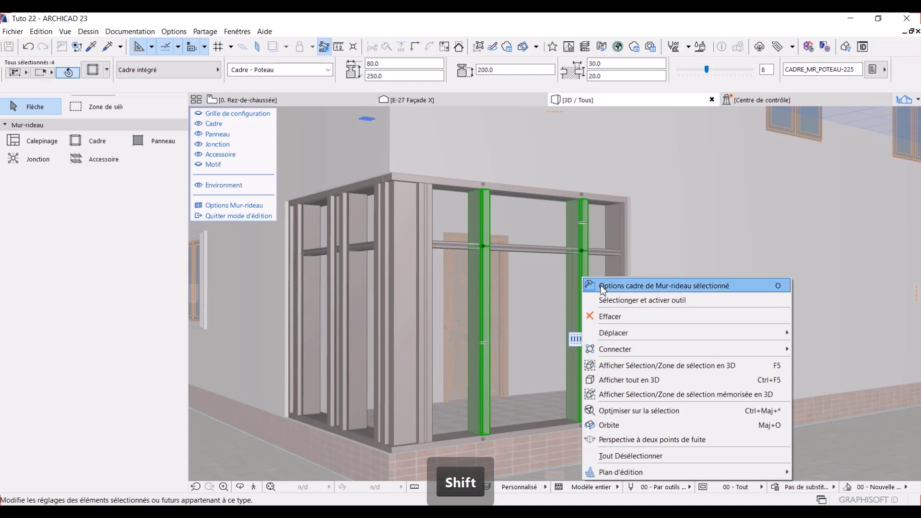
left_click(603, 287)
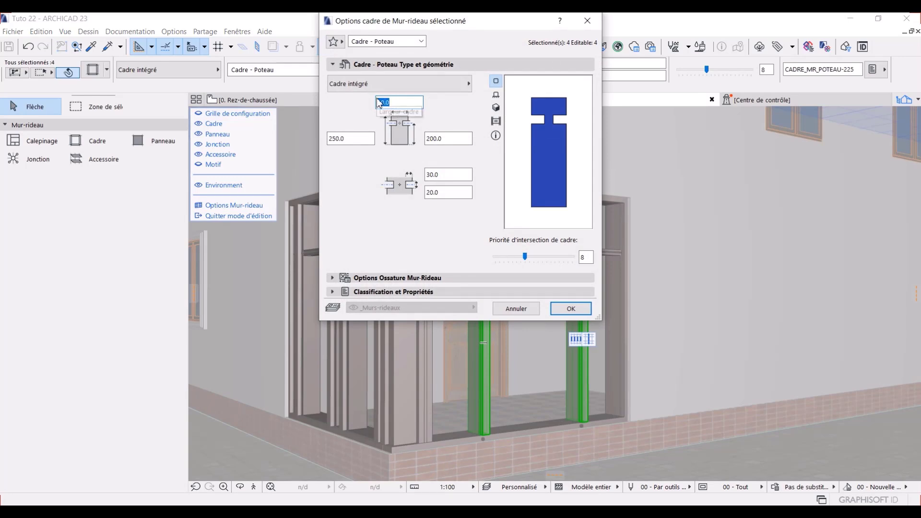
type("50")
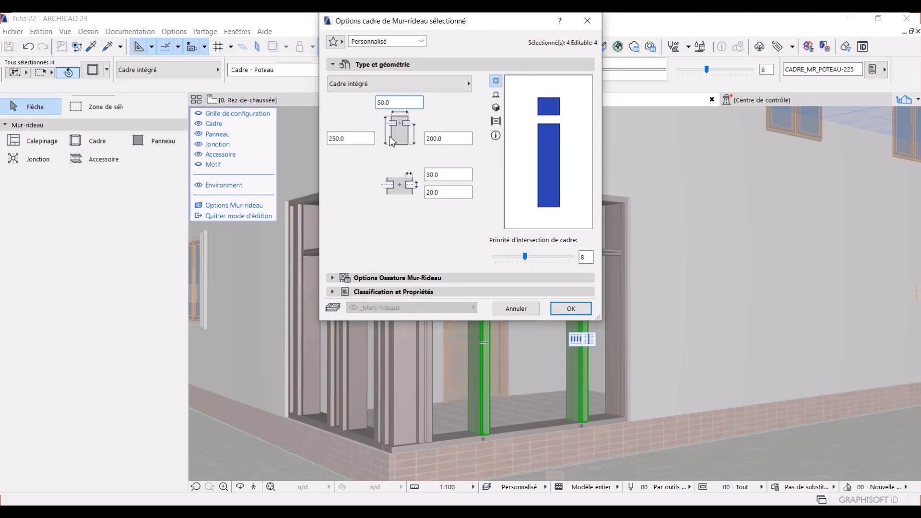
left_click(354, 137)
type("150")
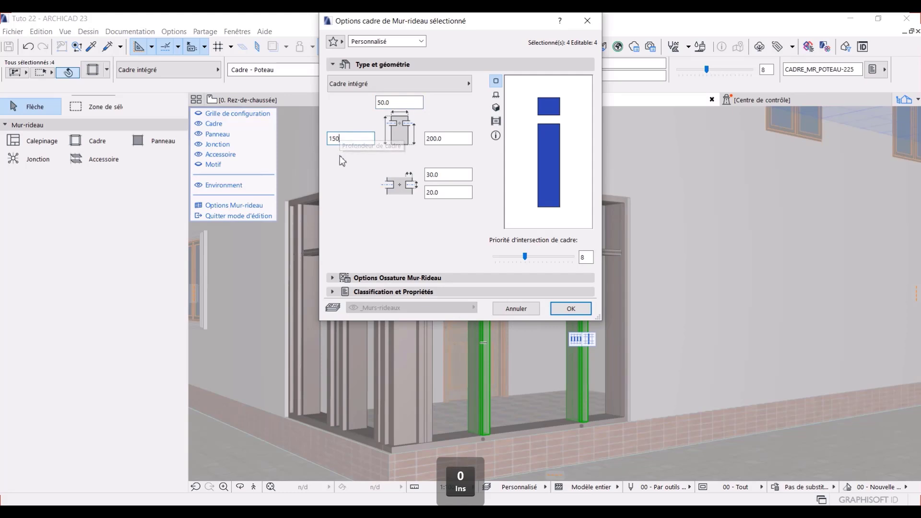
key("Tab")
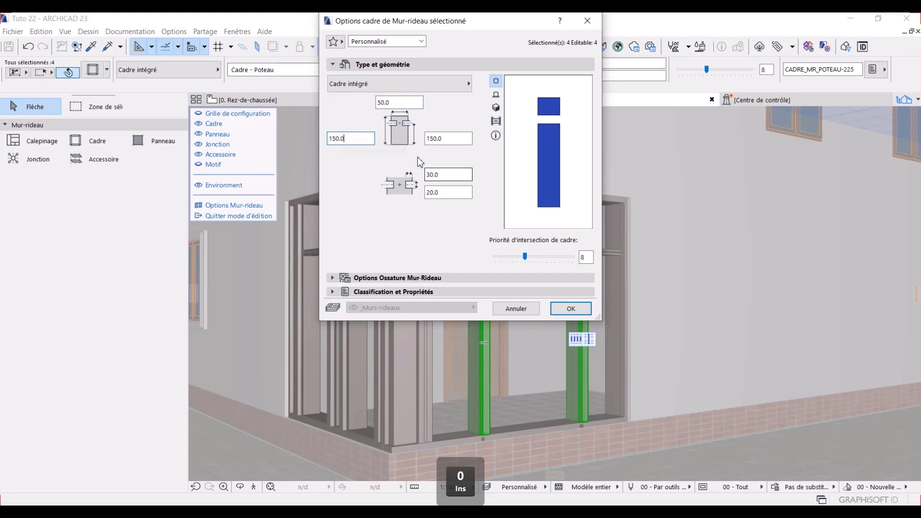
left_click(577, 314)
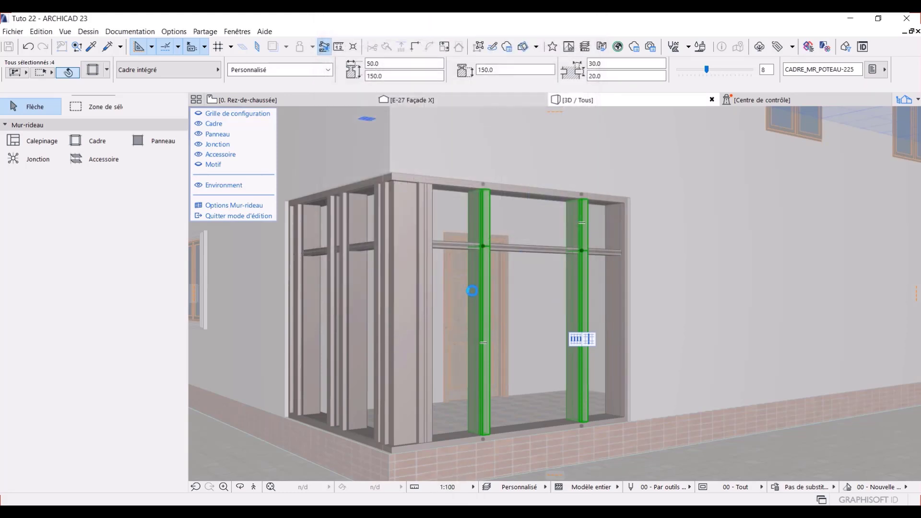
Step: Override the surface of the two intermediate posts with the Peinture - Noir material
middle_click_drag(522, 262, 523, 270)
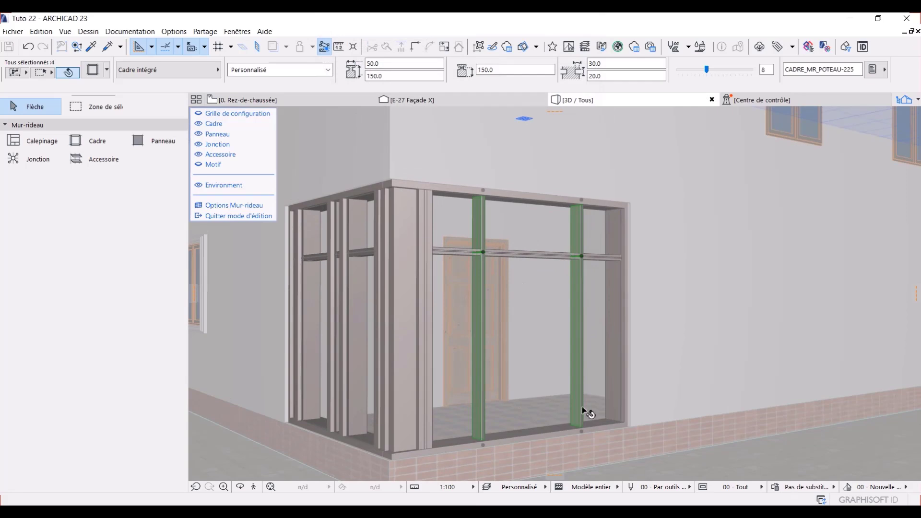
middle_click_drag(477, 239, 504, 268)
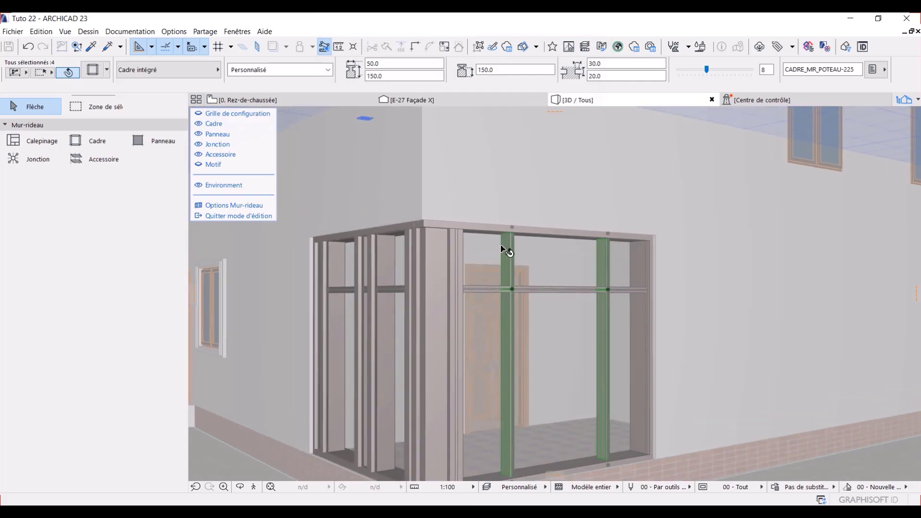
right_click(509, 262)
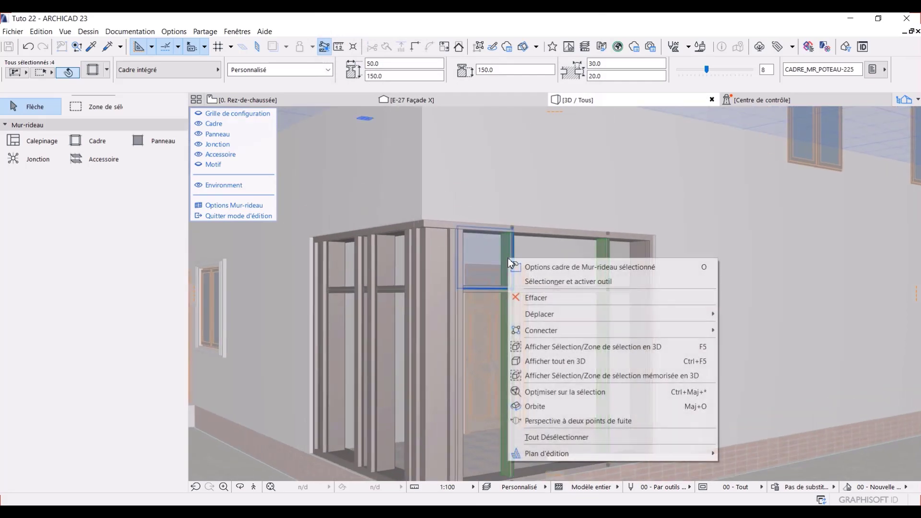
left_click(545, 267)
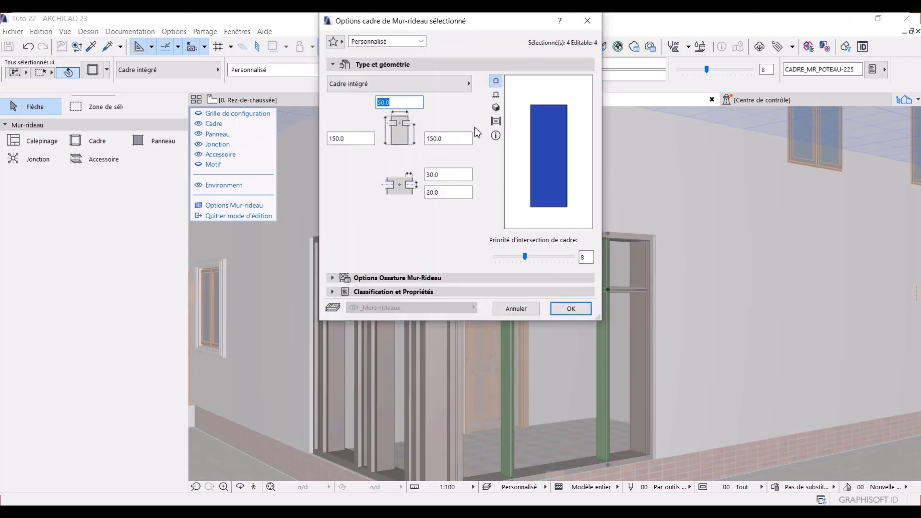
left_click(408, 277)
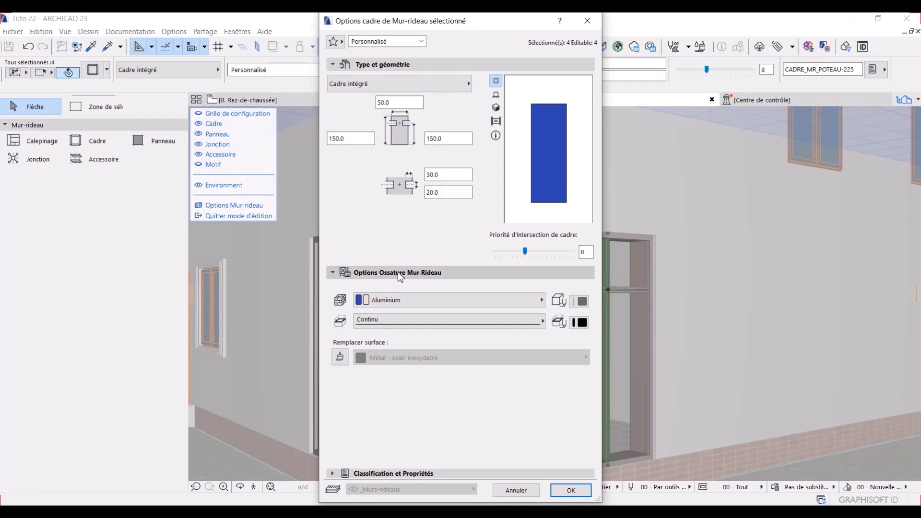
left_click(340, 356)
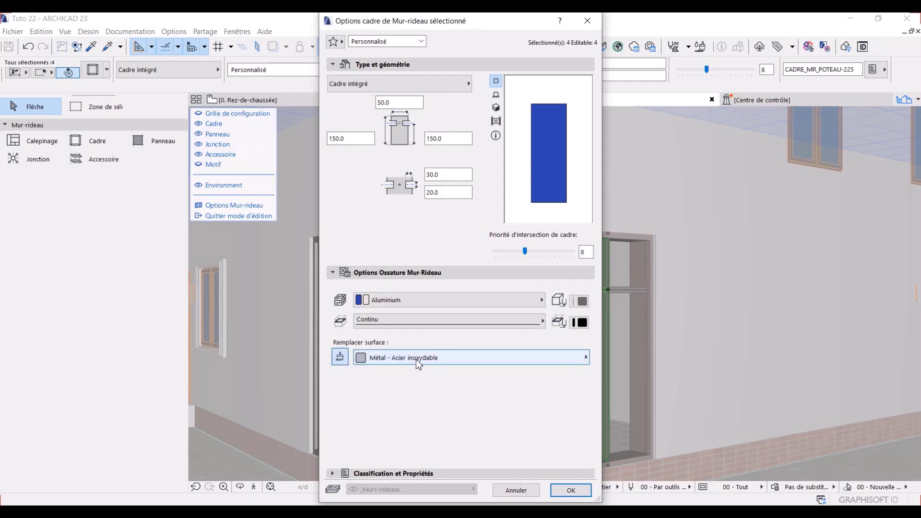
left_click(422, 358)
scroll(426, 279, "right", 3)
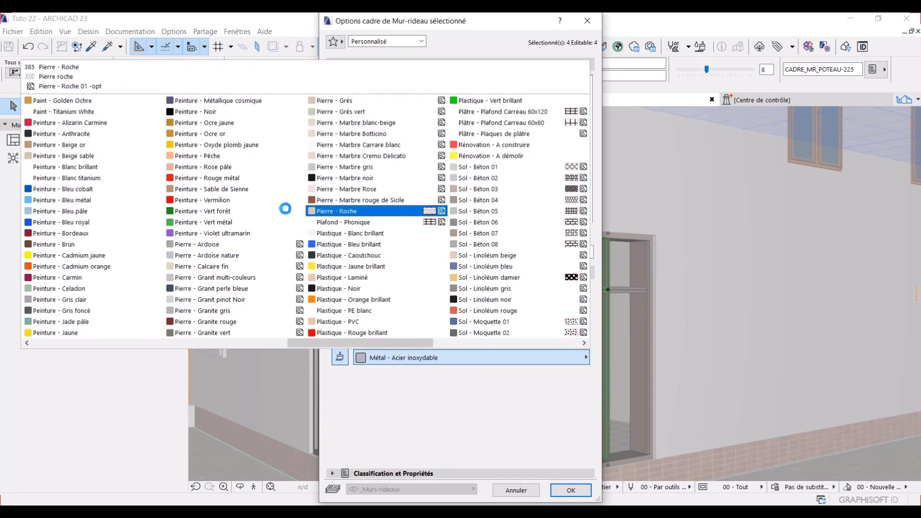
left_click(235, 113)
left_click(571, 490)
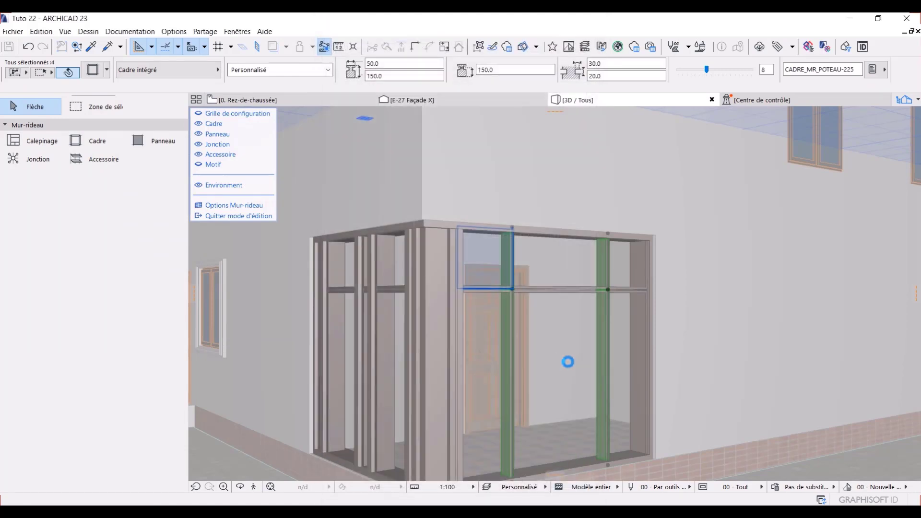
key("Escape")
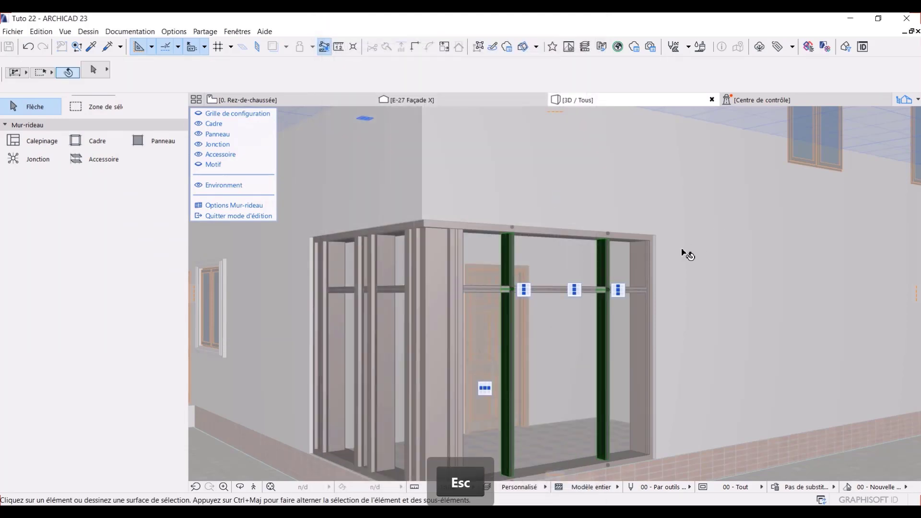
Step: Override the surfaces of the large lower panel between the two black posts with Transp - Verre bleuté
middle_click_drag(650, 255, 686, 319, "shift")
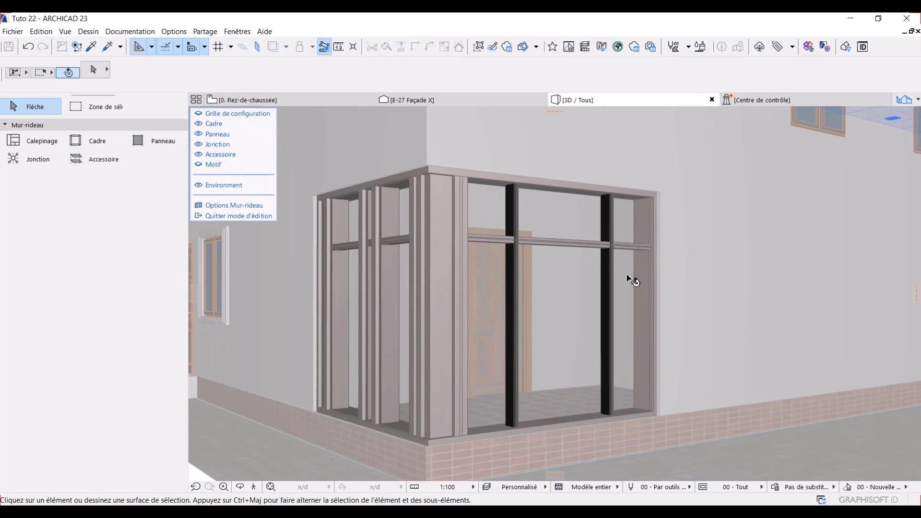
left_click(567, 362)
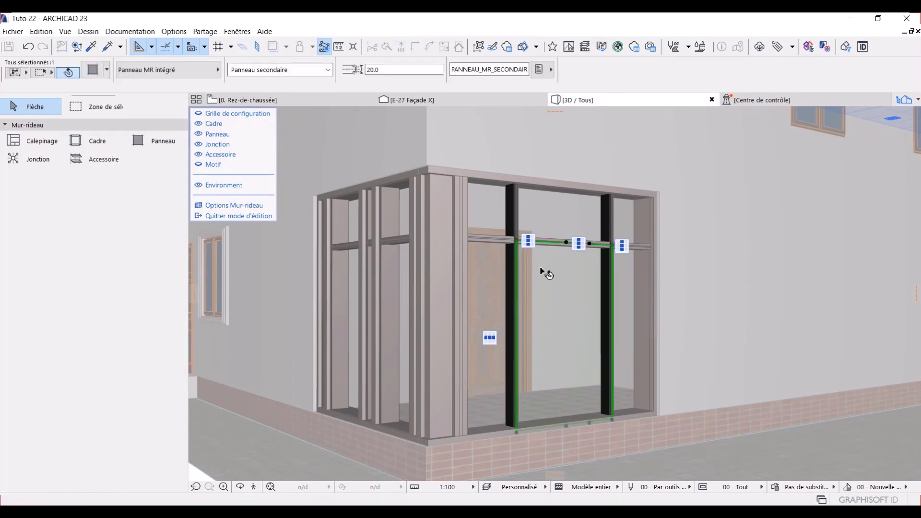
right_click(558, 292)
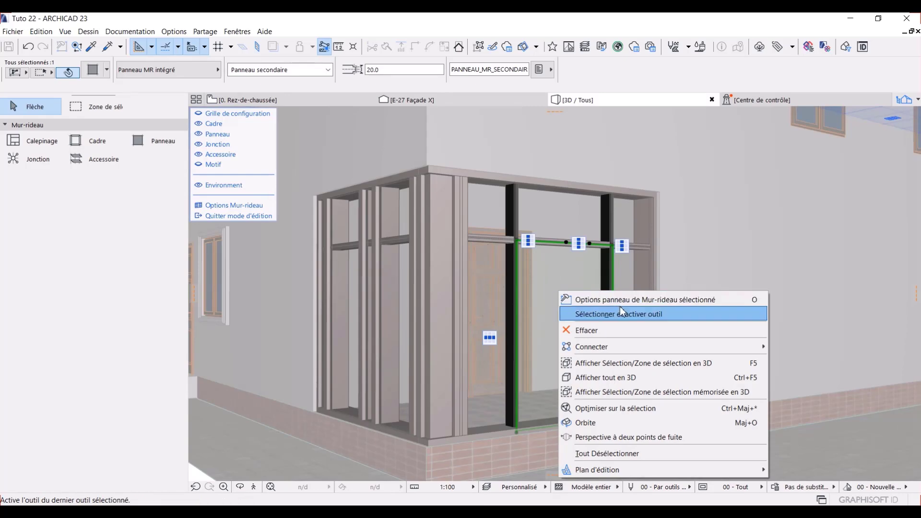
left_click(630, 299)
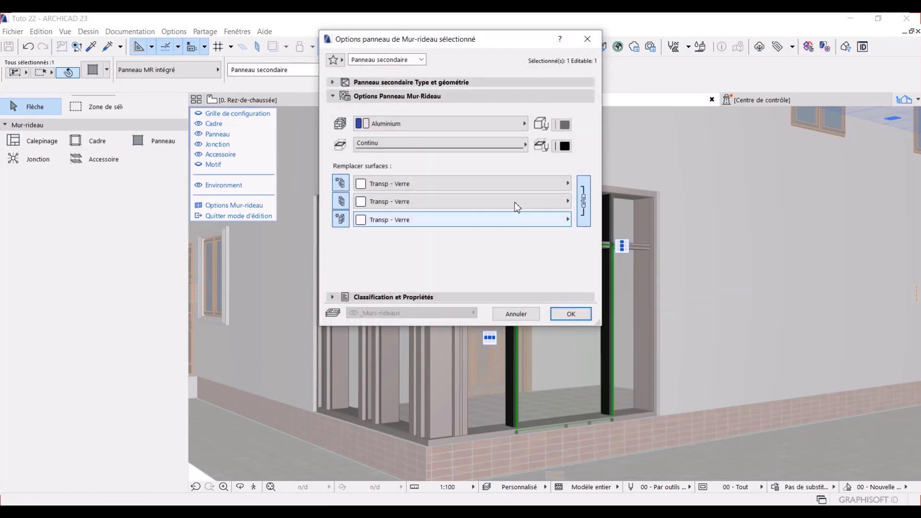
left_click(379, 185)
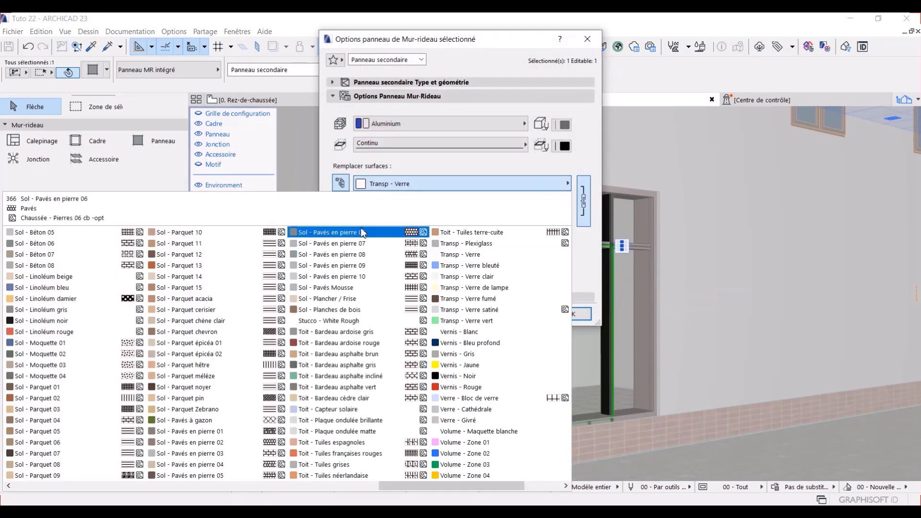
key("Escape")
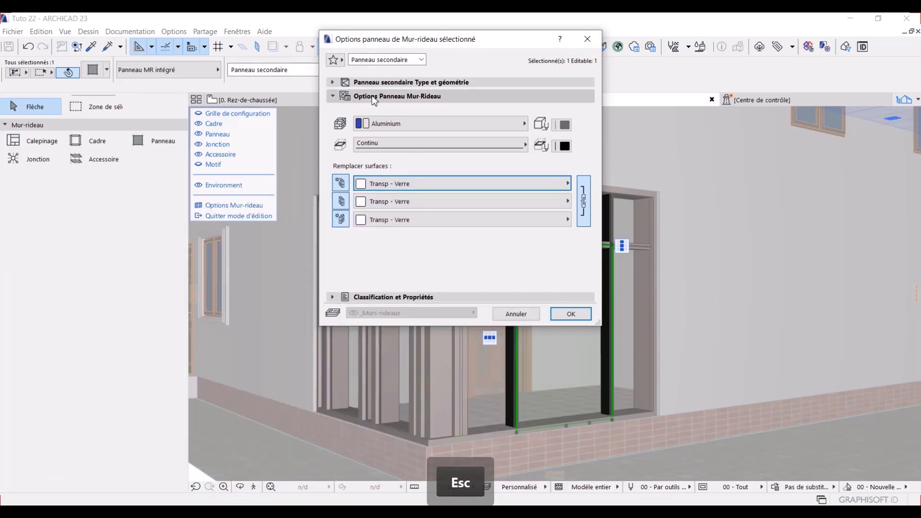
left_click(372, 184)
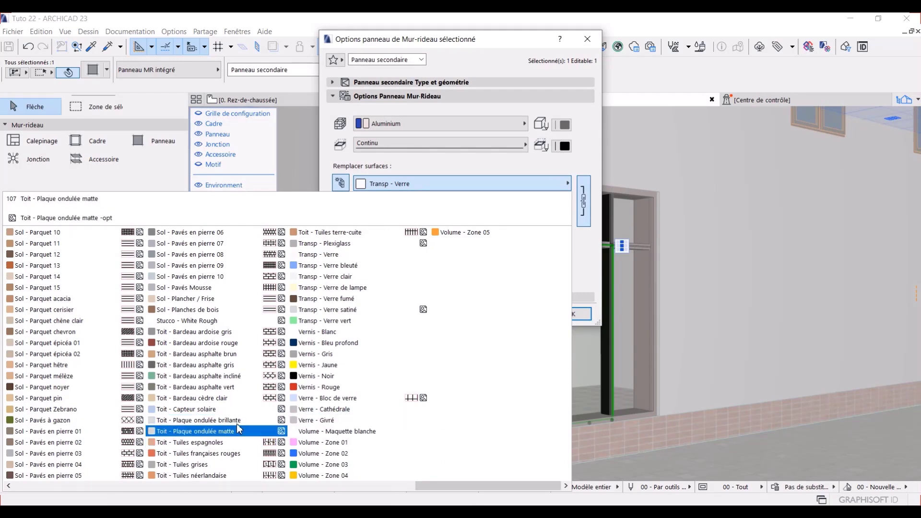
left_click(345, 265)
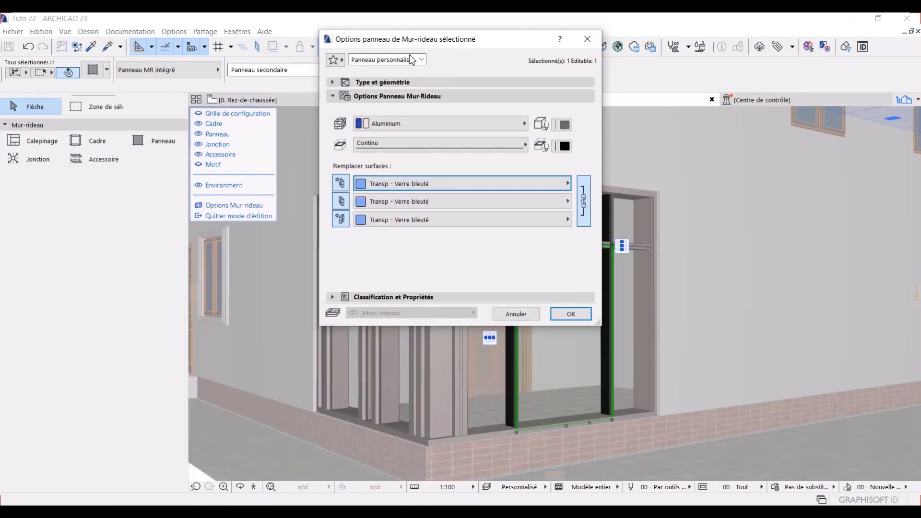
Step: Change the selected panel's type to Porte coulissante MR 23 and set its thickness to 15
left_click(387, 97)
left_click(392, 83)
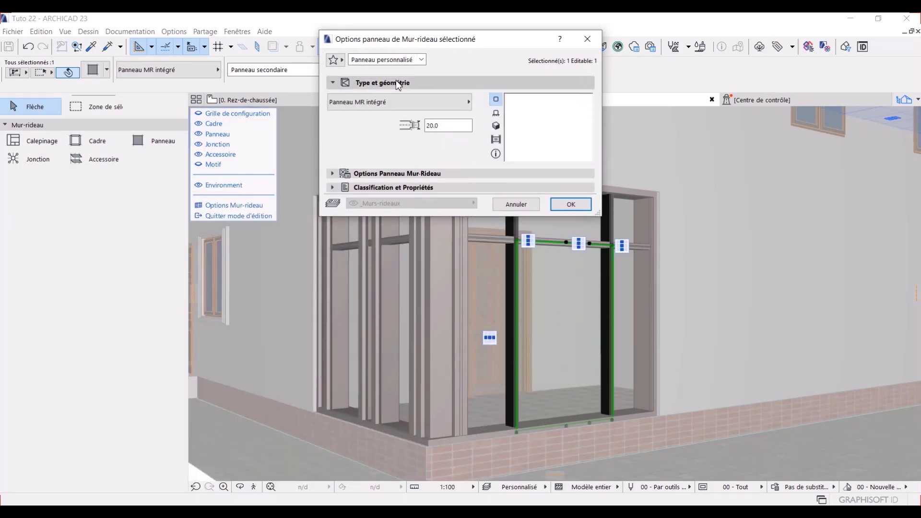
left_click(396, 106)
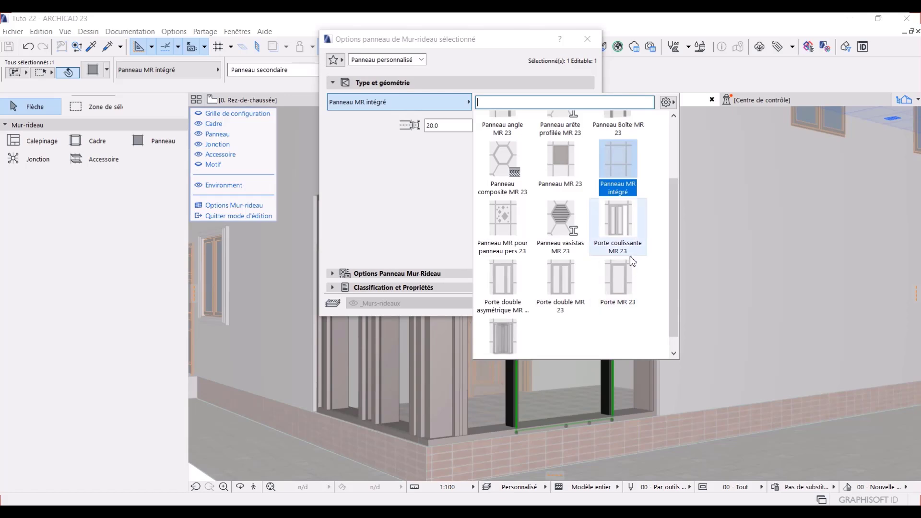
left_click(618, 232)
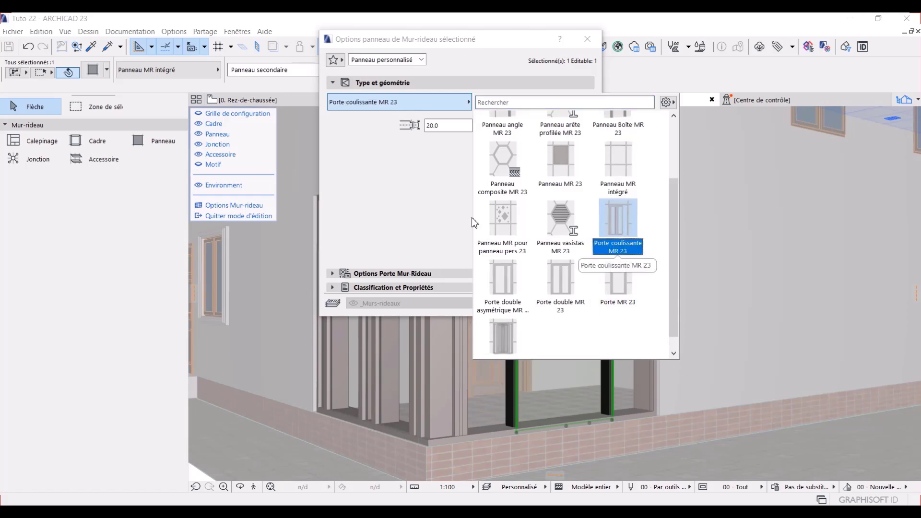
left_click(375, 207)
left_click(443, 126)
type("15")
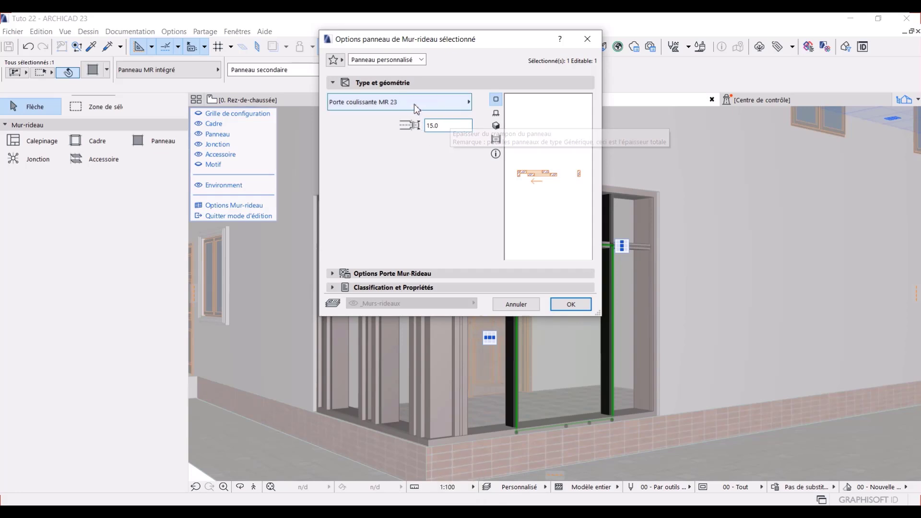
Step: Set the sliding door's 3D opening width to 30 in its door opening options
left_click(419, 87)
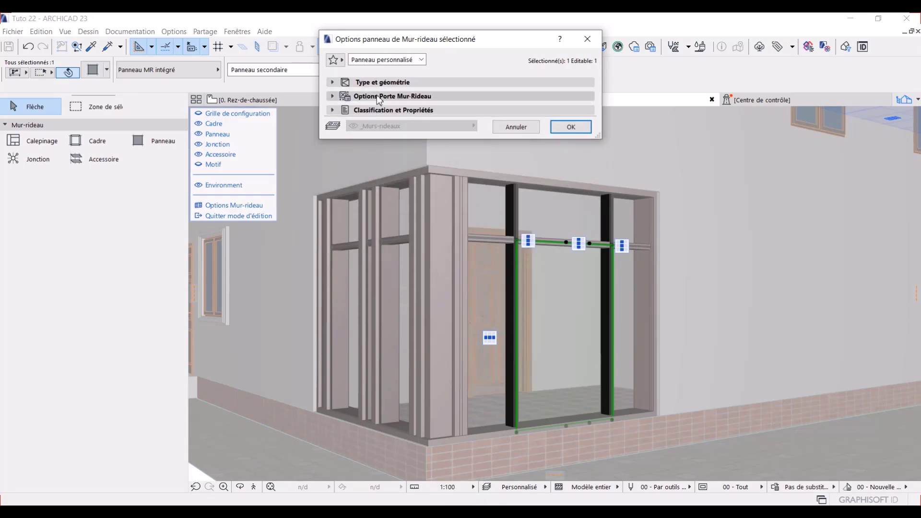
left_click(371, 96)
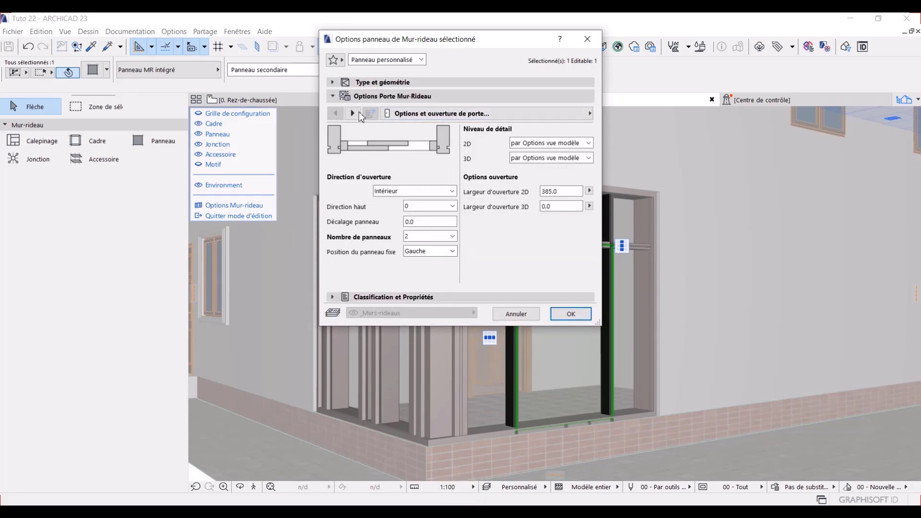
left_click(415, 114)
left_click(416, 113)
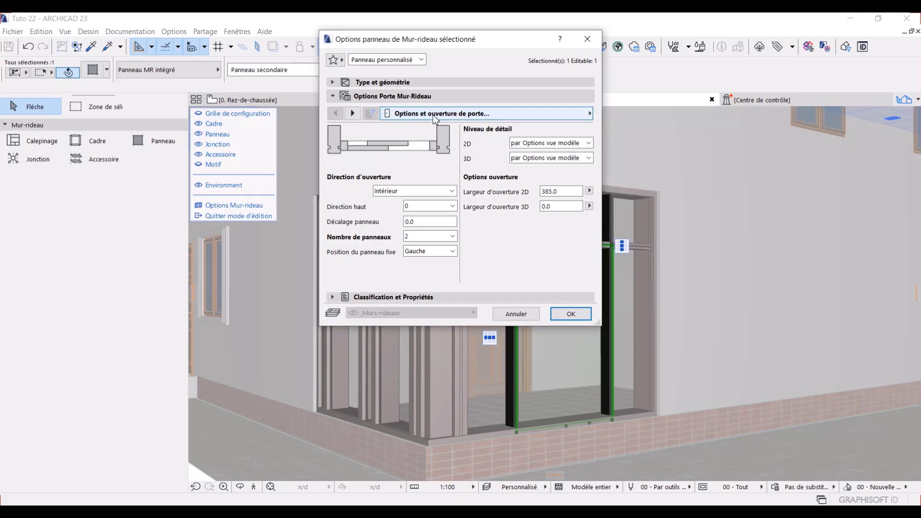
left_click(453, 236)
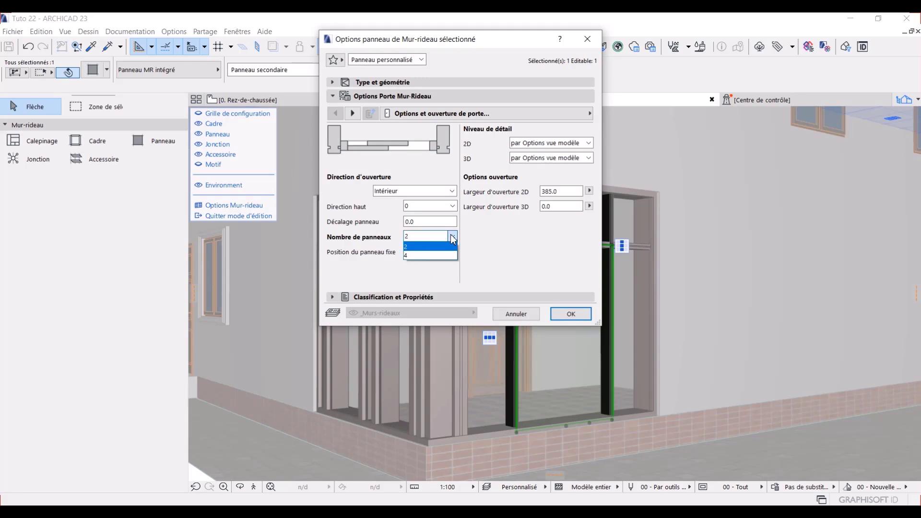
left_click(453, 238)
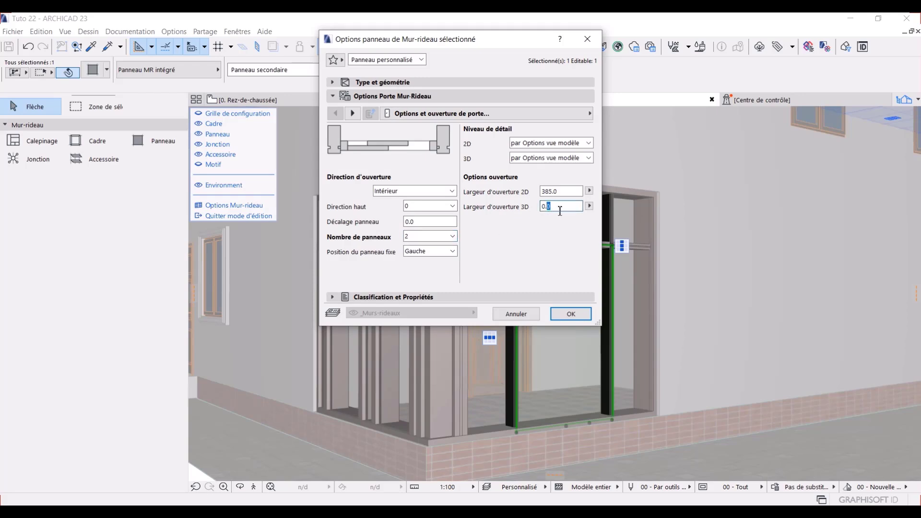
type("30")
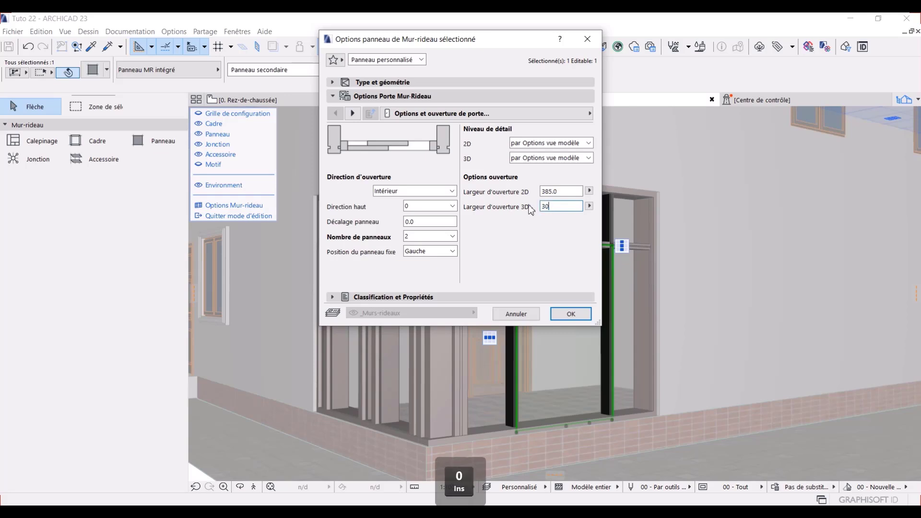
Step: Choose the A carreaux grid style for the sliding door's leaves
left_click(499, 114)
left_click(664, 136)
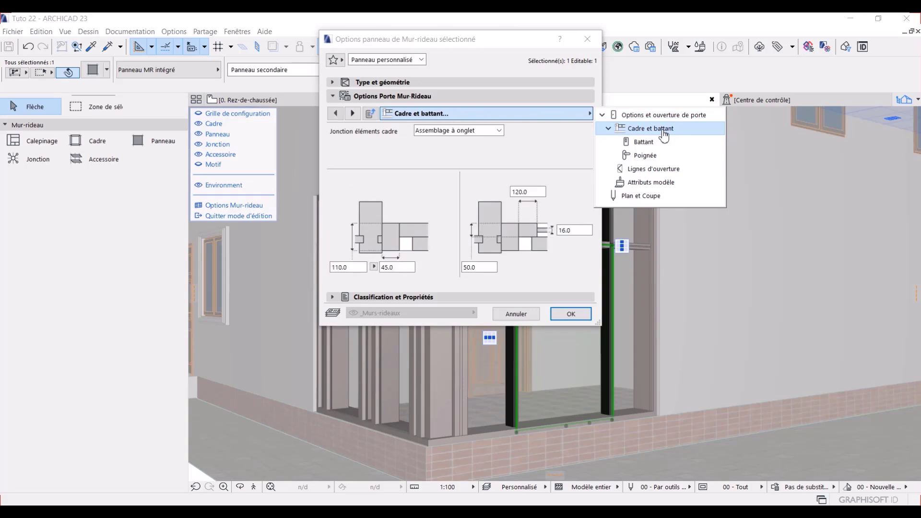
left_click(650, 143)
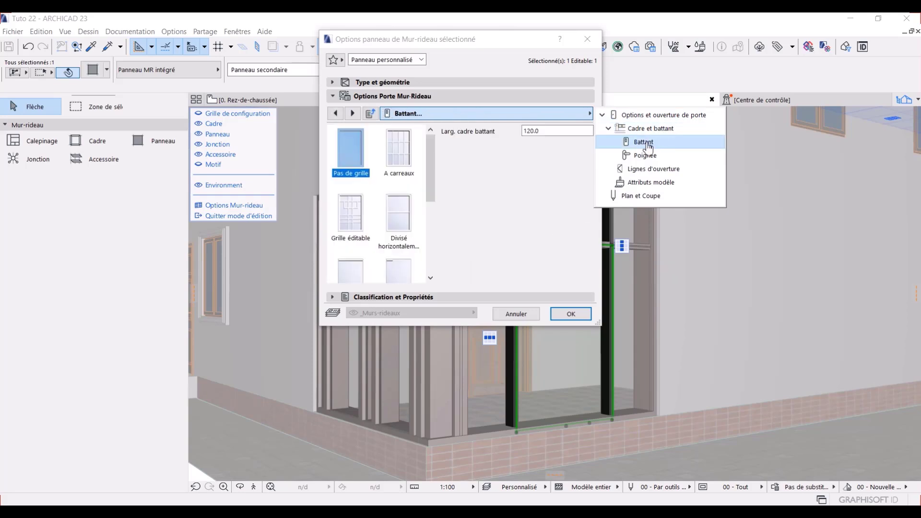
left_click(355, 164)
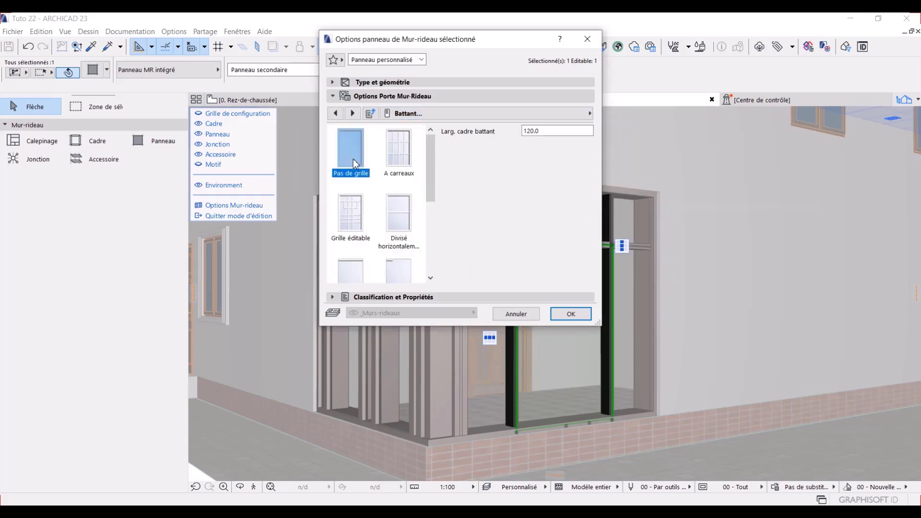
left_click(412, 154)
left_click(345, 150)
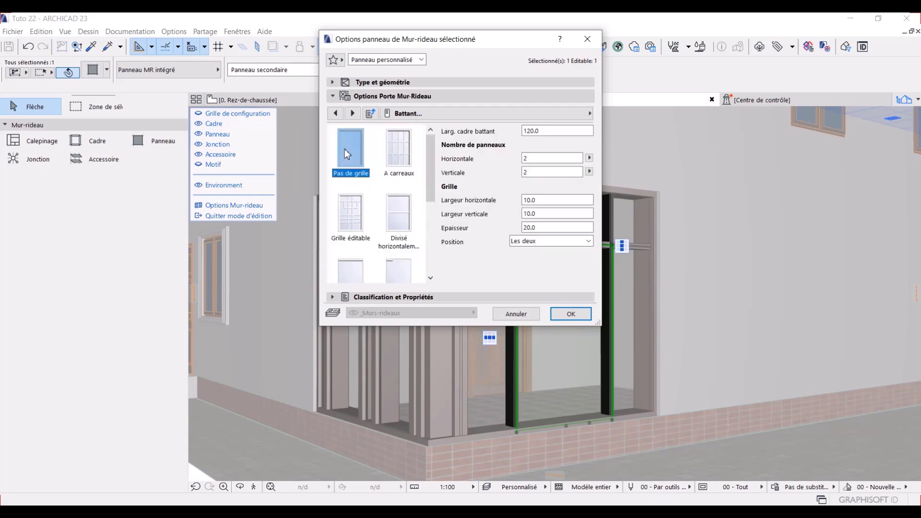
left_click(399, 154)
Step: Set the sliding door's handle style to Sans
left_click(497, 118)
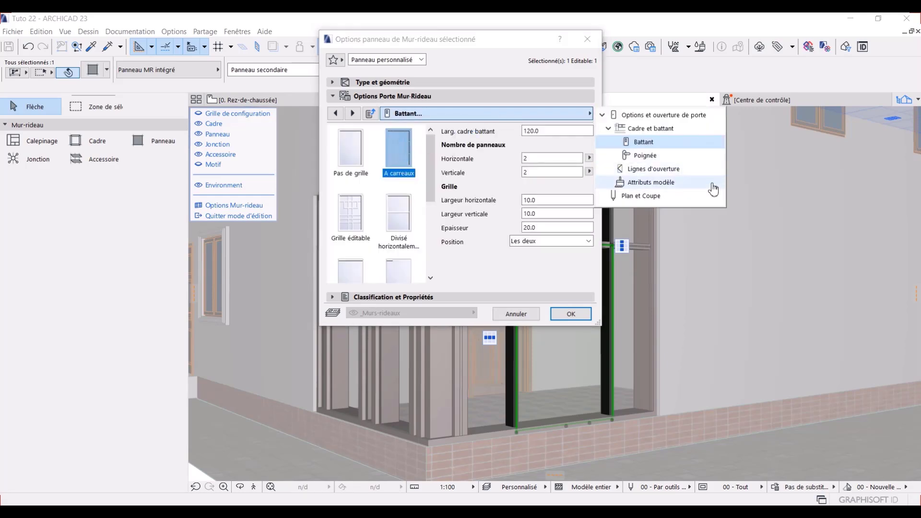
left_click(667, 155)
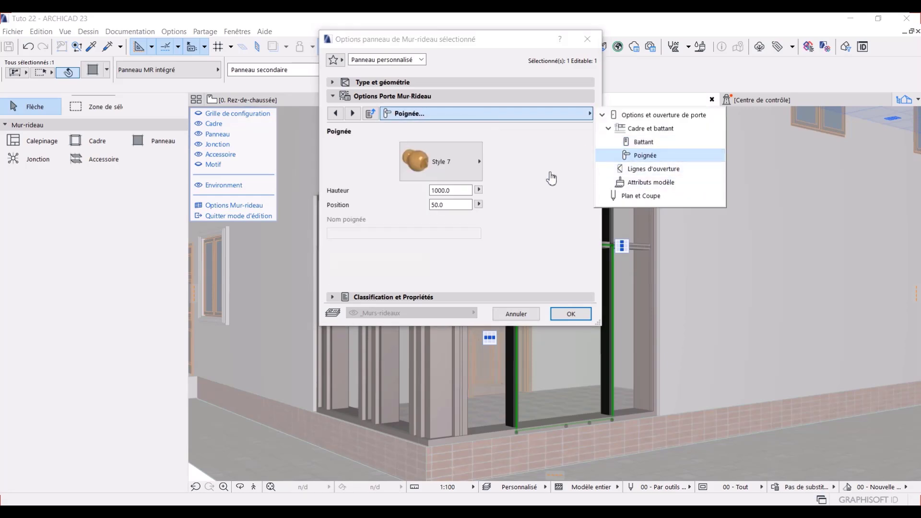
left_click(449, 154)
left_click(524, 34)
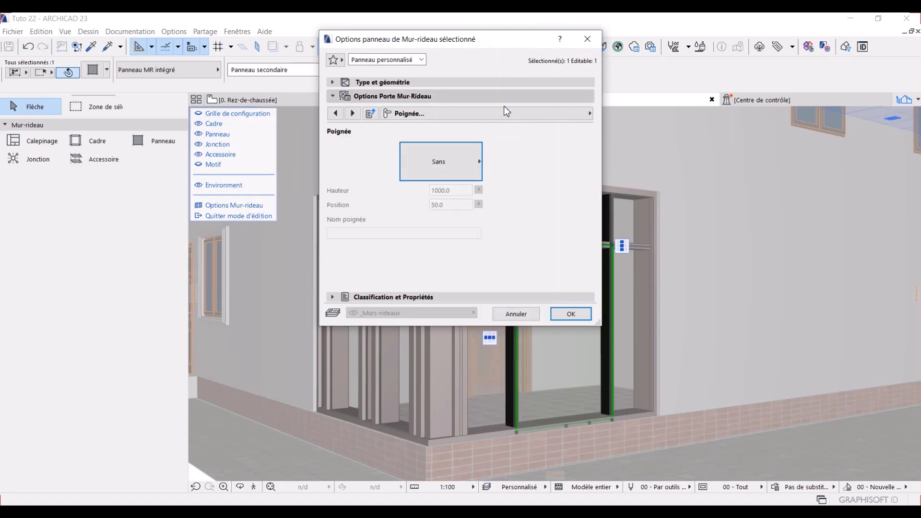
Step: Override the model view options for the door's opening lines in 3D projections
left_click(442, 114)
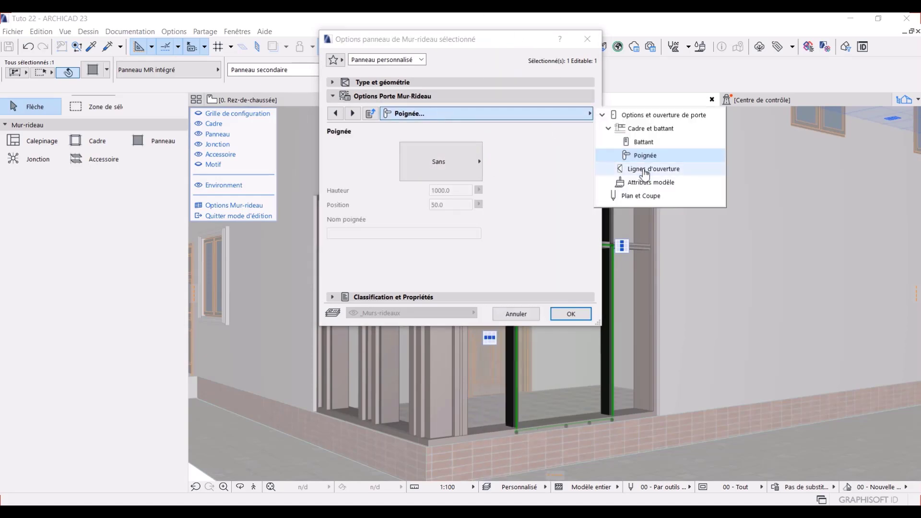
left_click(634, 170)
left_click(477, 145)
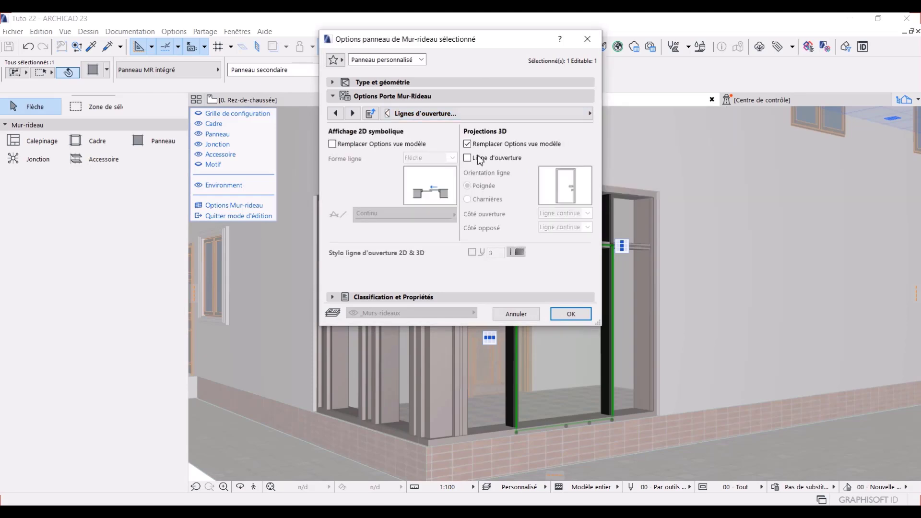
Step: Enable the surface override in the door's model attributes and set the frame (Cadre) to Plastique - Noir
left_click(468, 114)
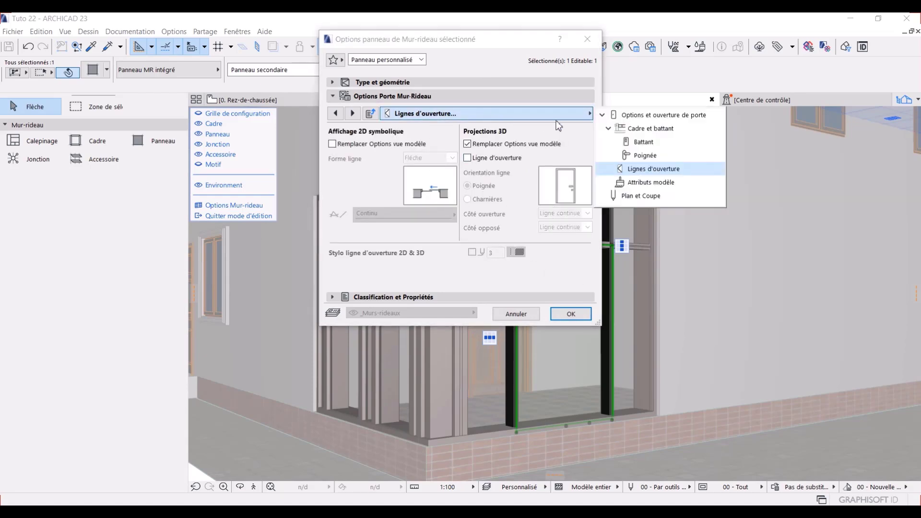
left_click(647, 184)
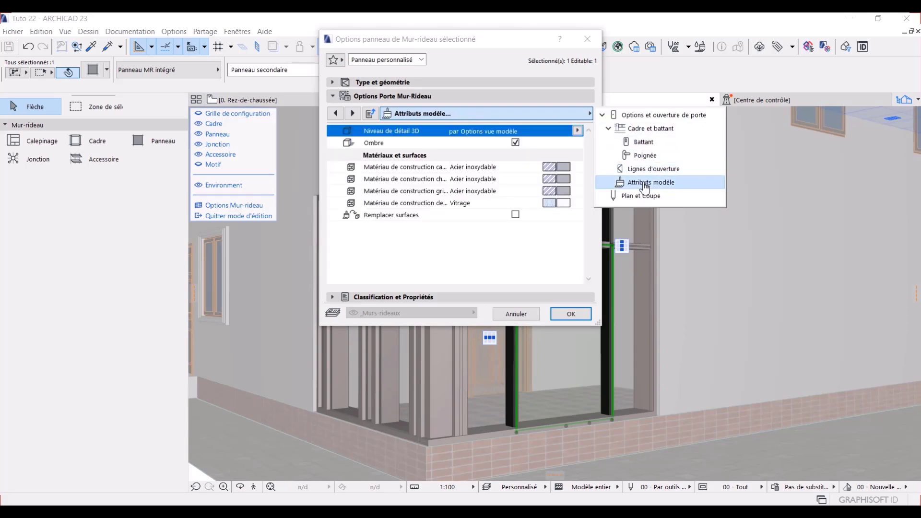
left_click(518, 215)
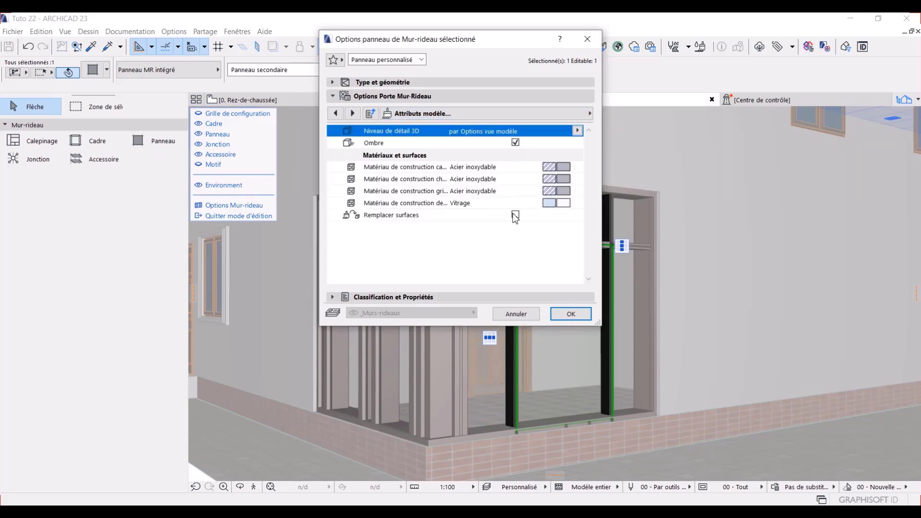
left_click(515, 216)
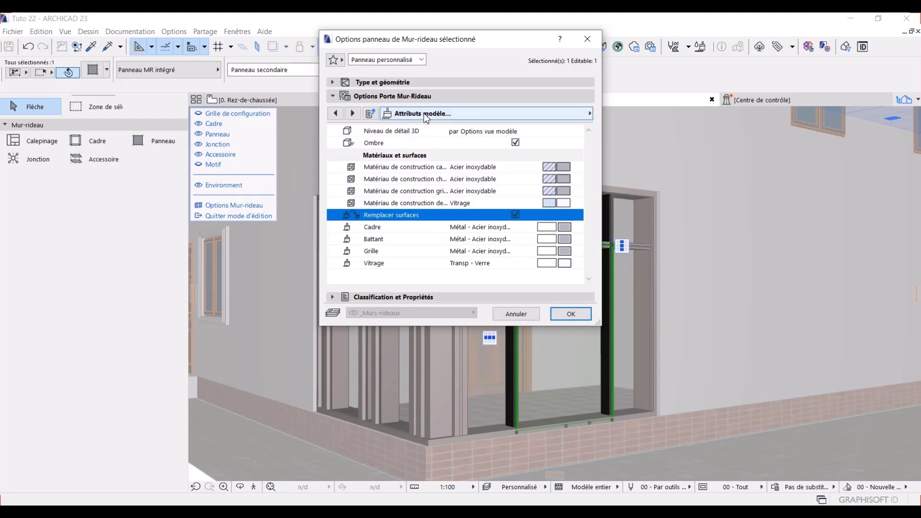
left_click(555, 230)
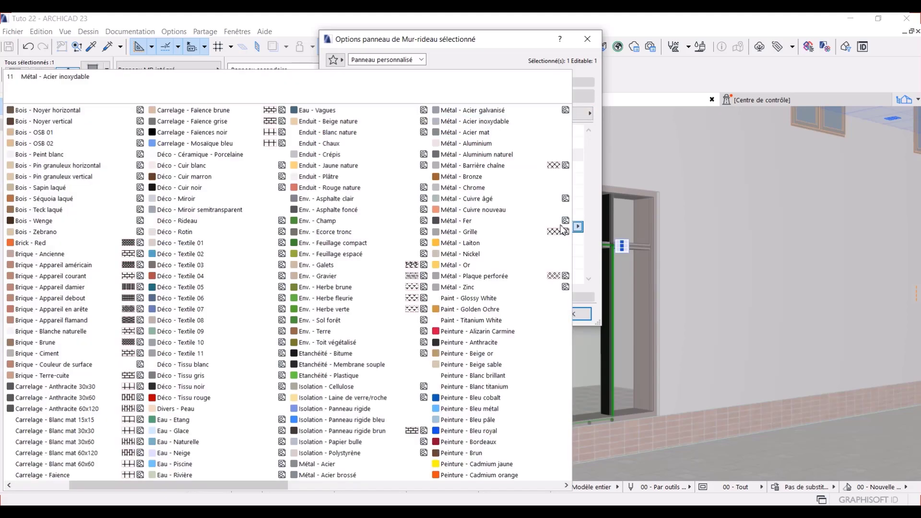
scroll(480, 245, "down", 4)
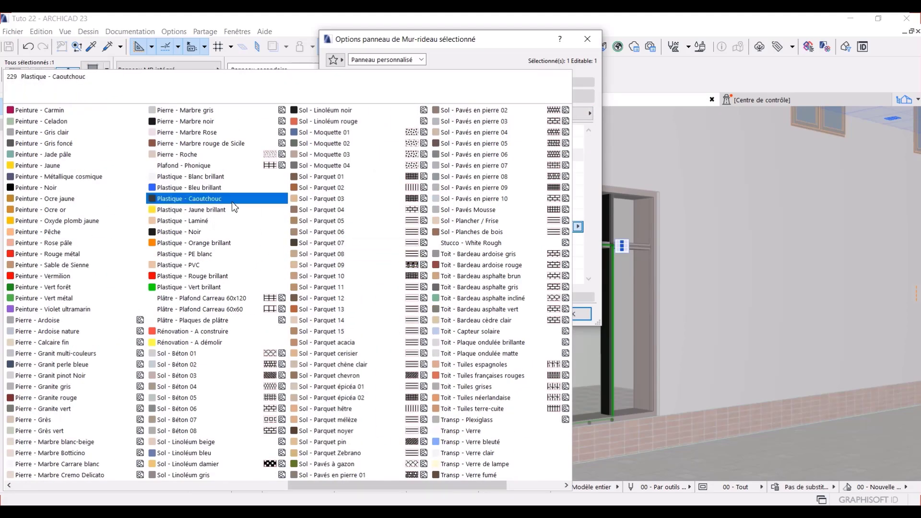
left_click(186, 233)
Step: Set the surfaces of the door's leaf (Battant) and grid (Grille) to Plastique - Noir
left_click(564, 239)
scroll(288, 240, "down", 4)
left_click(194, 234)
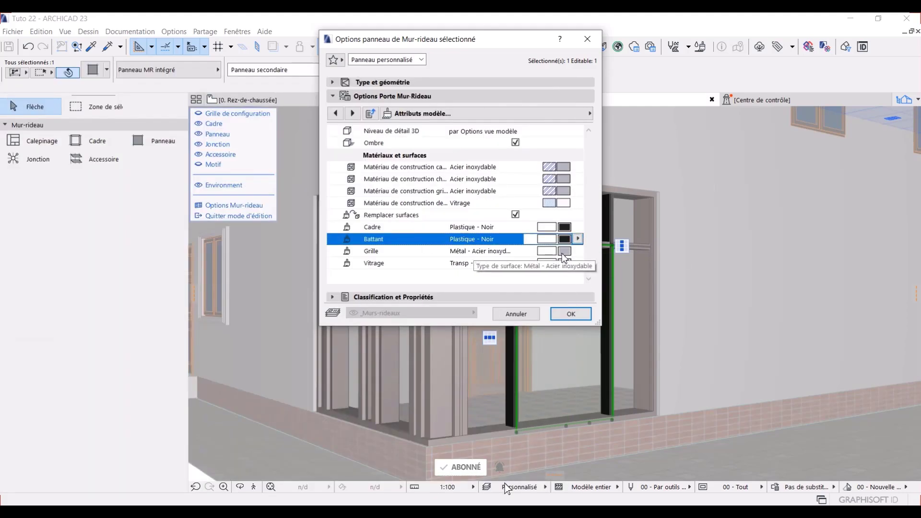
left_click(562, 250)
scroll(313, 249, "down", 4)
left_click(211, 232)
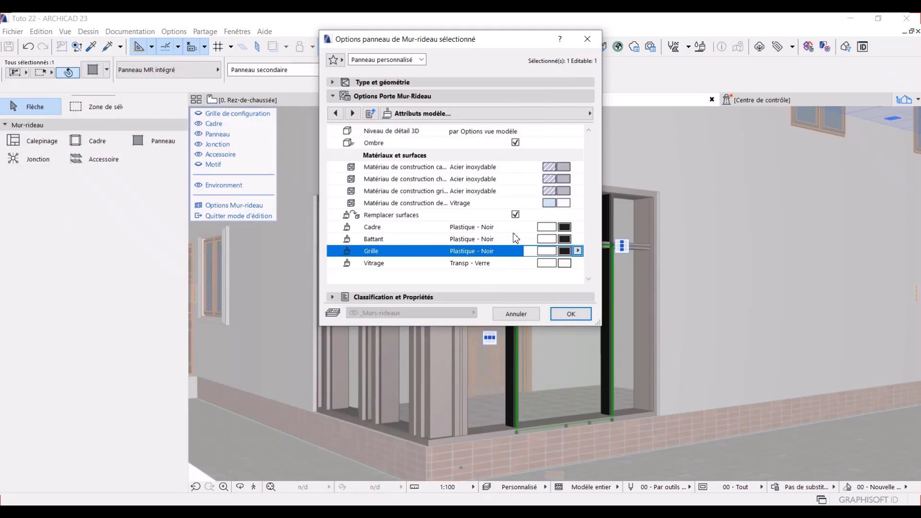
Step: Set the door's glazing (Vitrage) surface to Transp - Verre bleuté and apply the panel settings
left_click(568, 263)
scroll(466, 311, "down", 4)
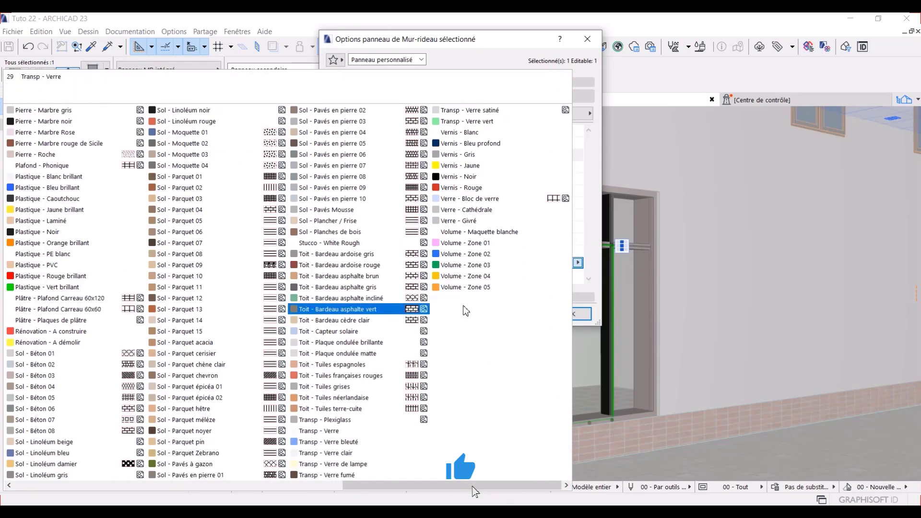
left_click(336, 442)
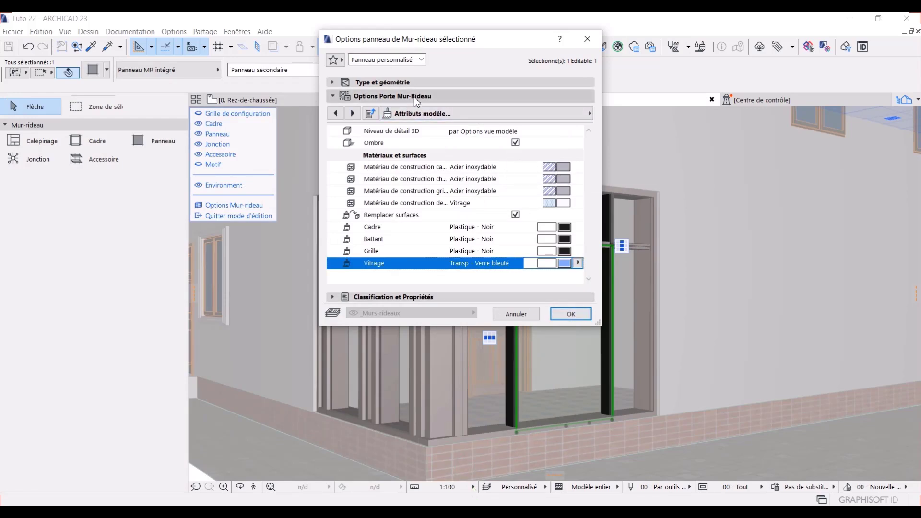
left_click(571, 315)
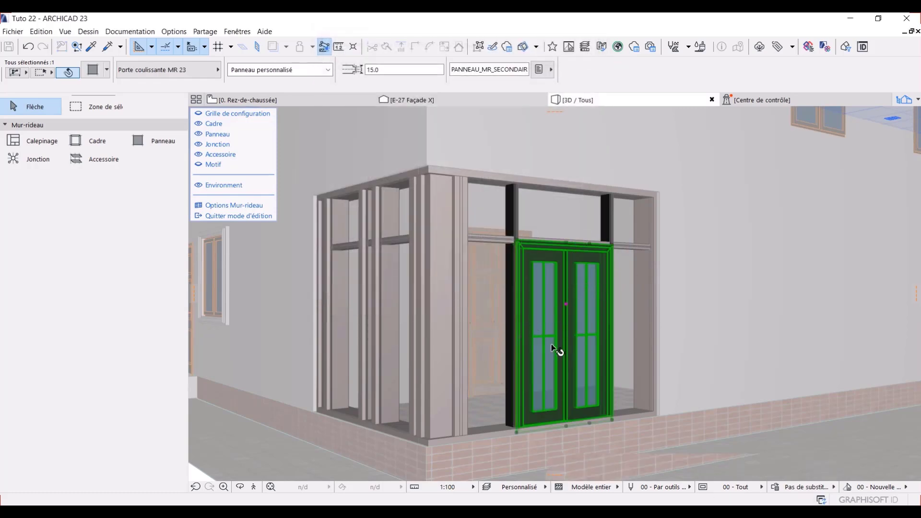
Step: Try turning the sliding door panel's up direction a quarter turn counterclockwise in 3D, then undo it
scroll(552, 346, "up", 5)
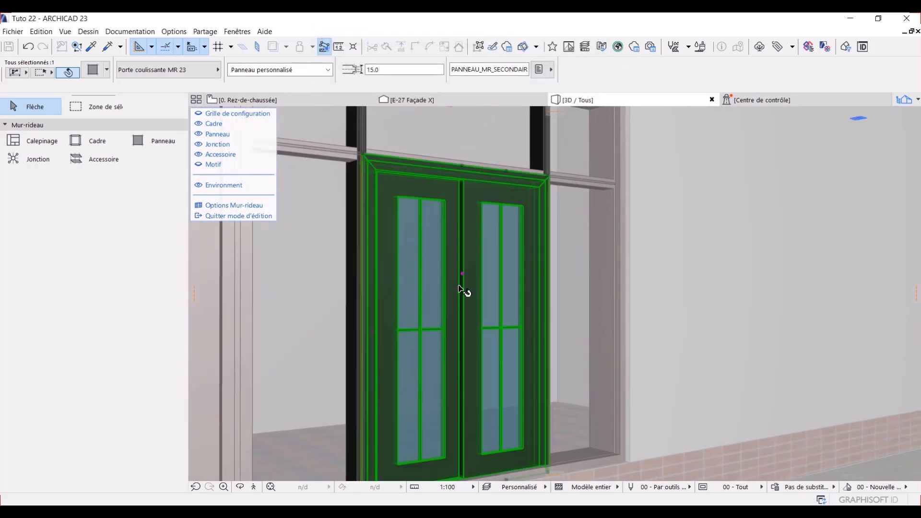
left_click(463, 277)
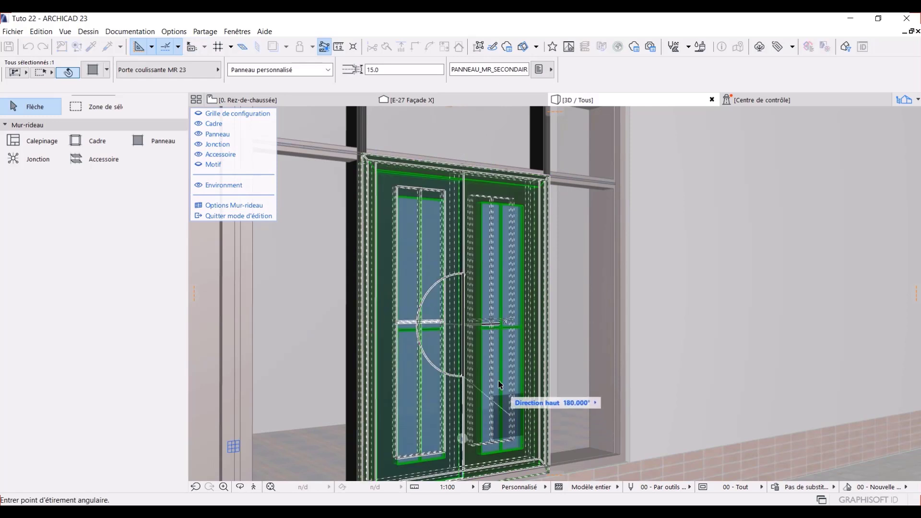
left_click(394, 333)
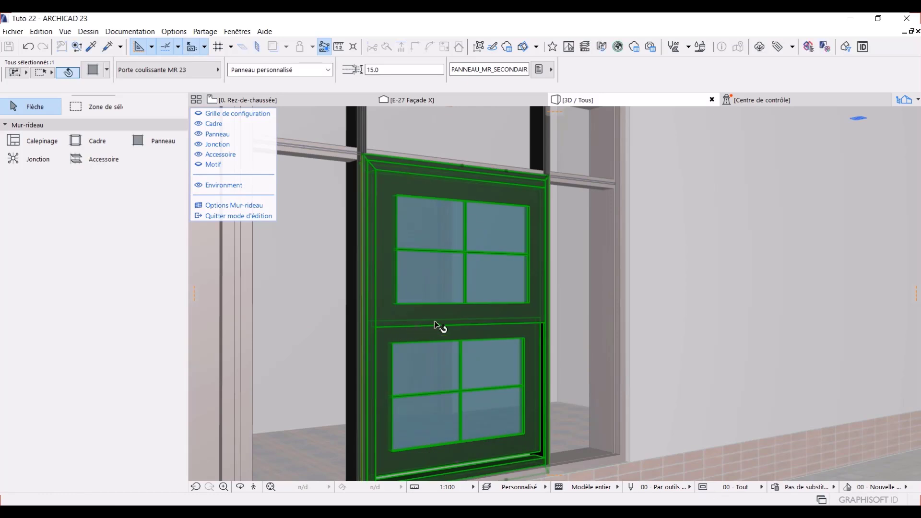
middle_click_drag(433, 323, 456, 321)
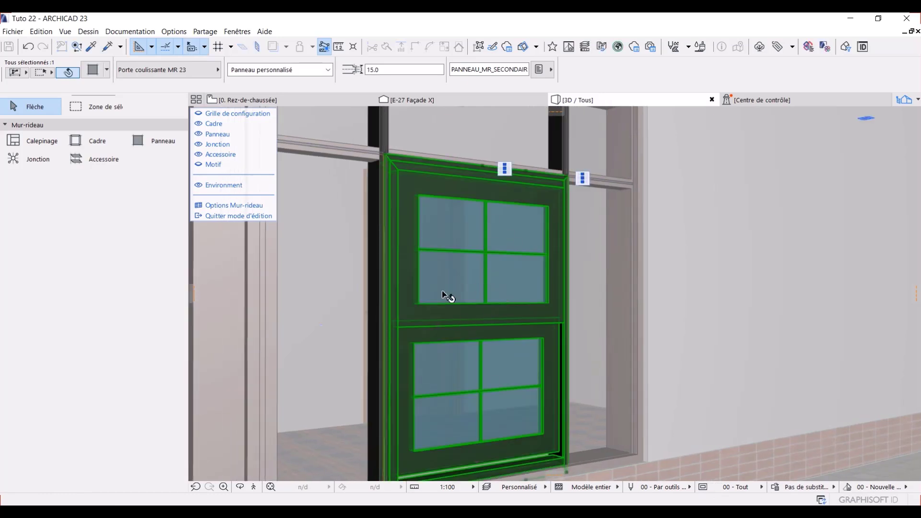
key("ctrl+z")
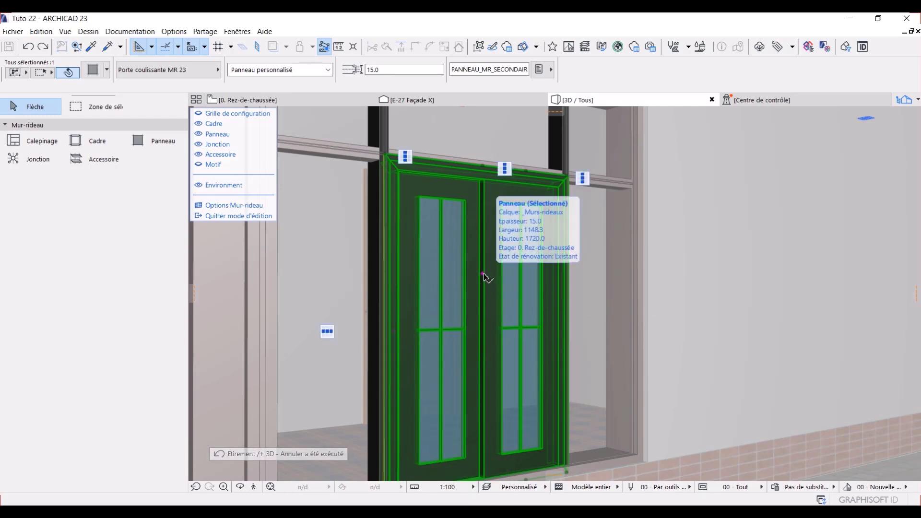
Step: Try turning the door panel's up direction a quarter turn clockwise, then undo it and clear the selection
left_click(483, 274)
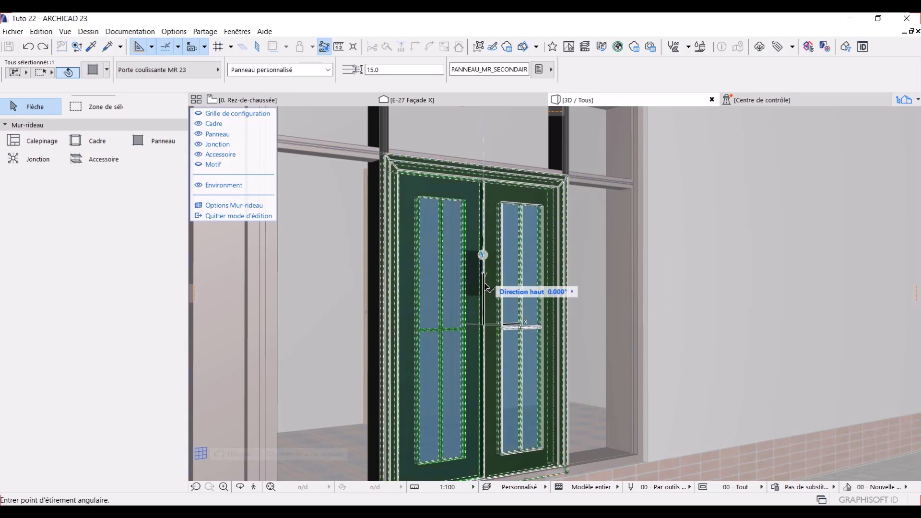
left_click(526, 331)
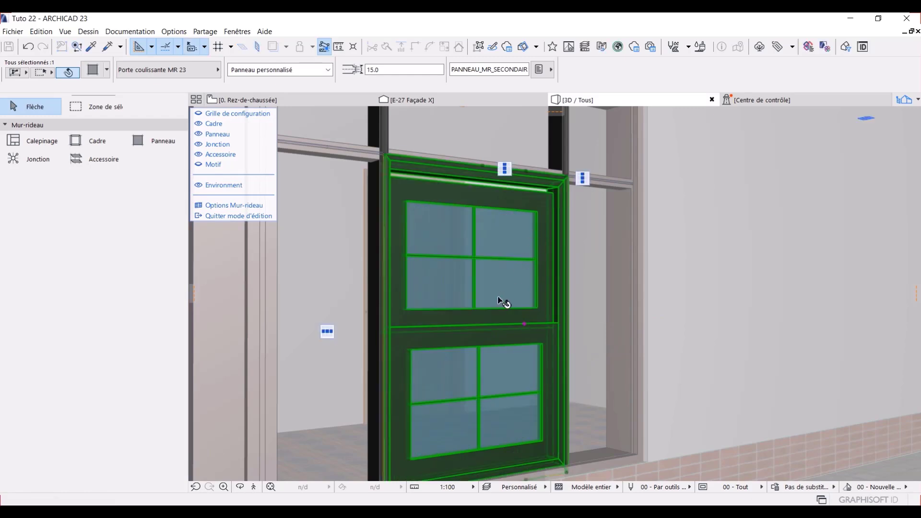
middle_click_drag(423, 370, 503, 436, "shift")
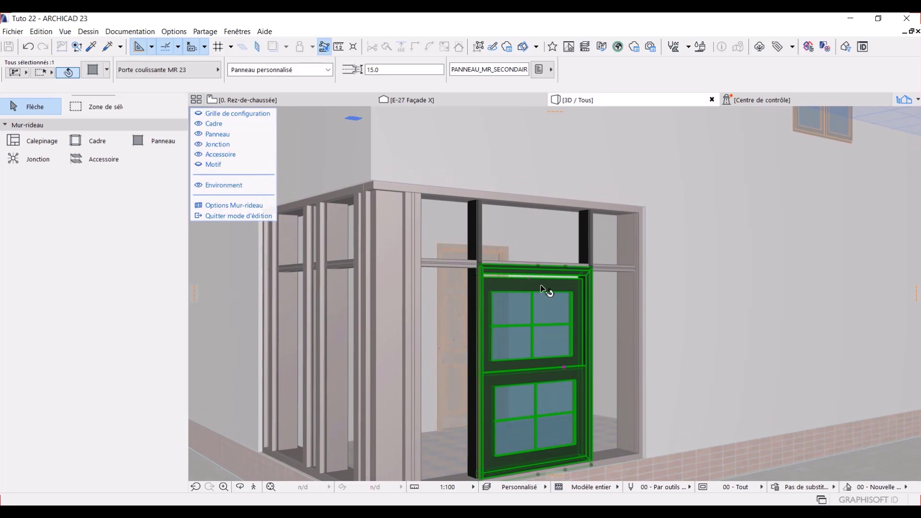
middle_click_drag(562, 405, 470, 337, "shift")
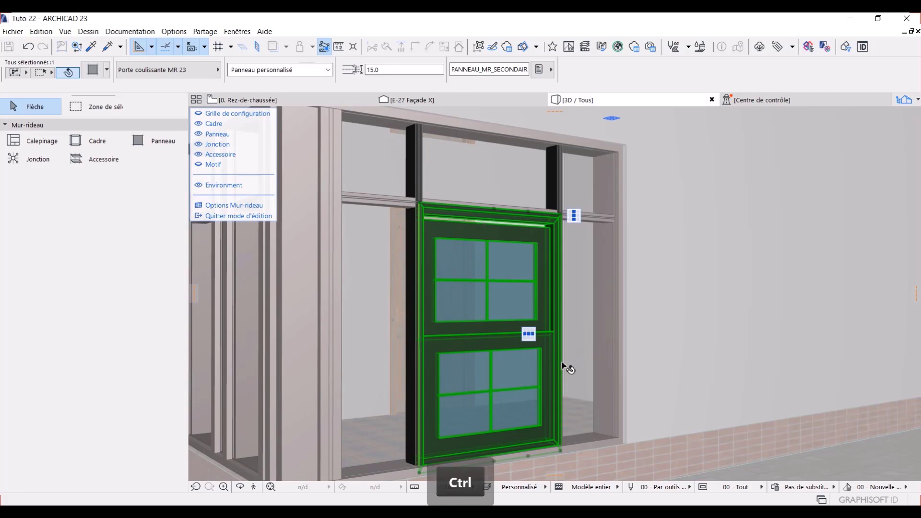
key("ctrl+z")
key("Escape")
Step: Select the horizontal transom segments across the face without the door and those on both sides of the door
middle_click_drag(302, 321, 525, 341, "shift")
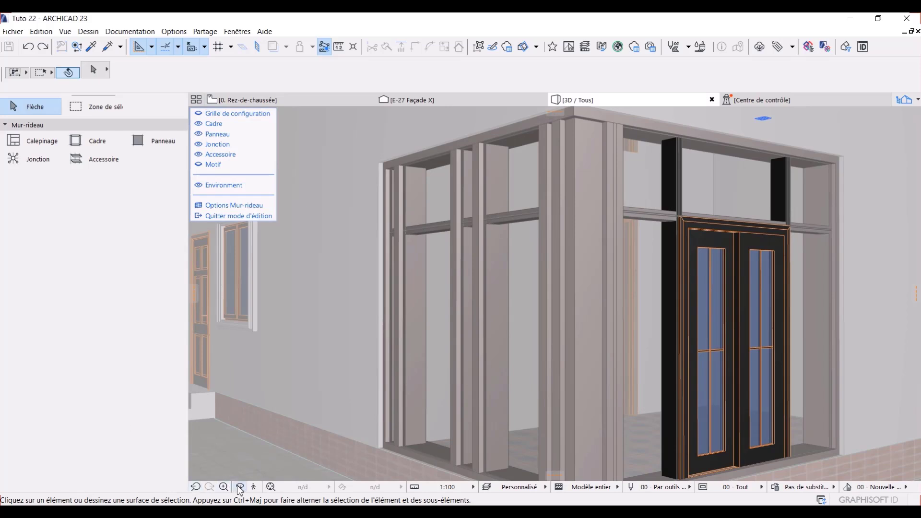
middle_click_drag(301, 351, 565, 340, "shift")
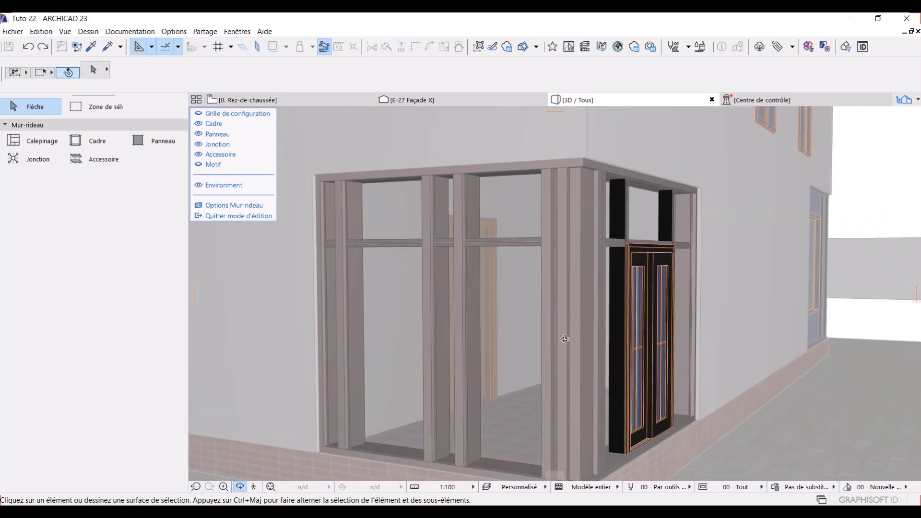
key("Escape")
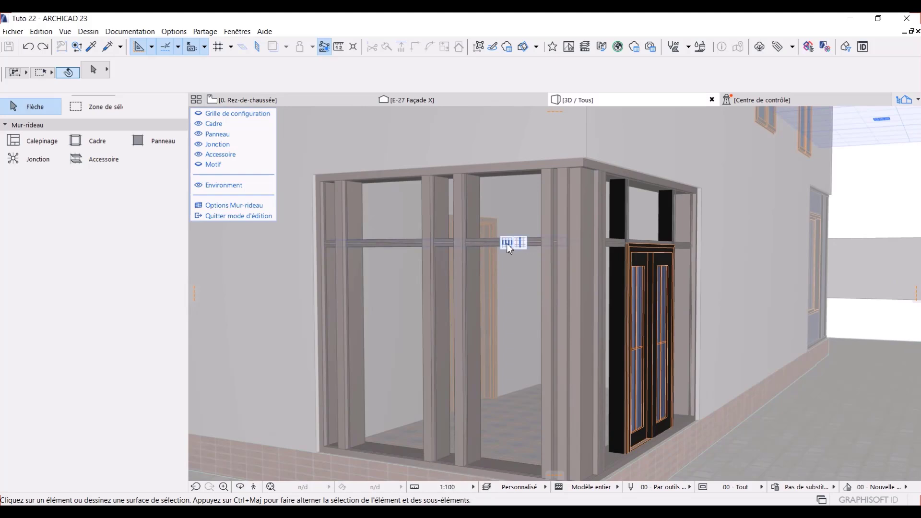
left_click(514, 243)
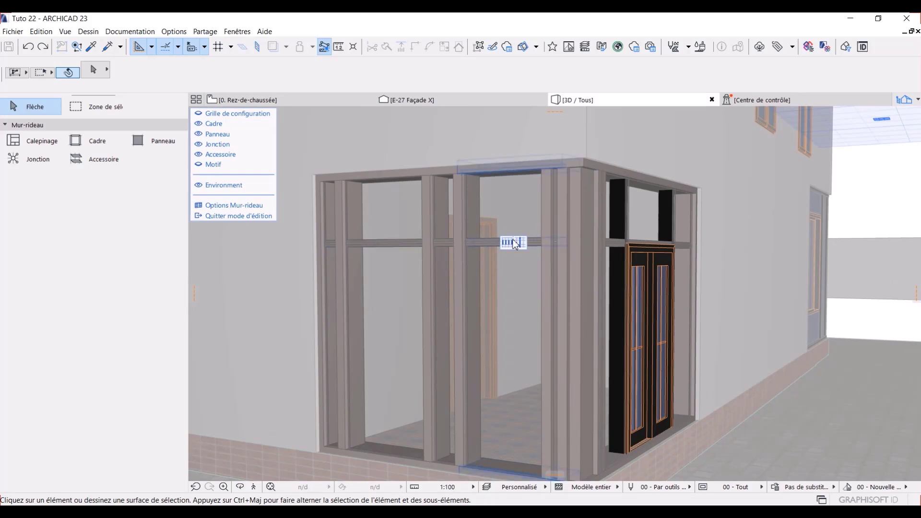
left_click(490, 242, "shift")
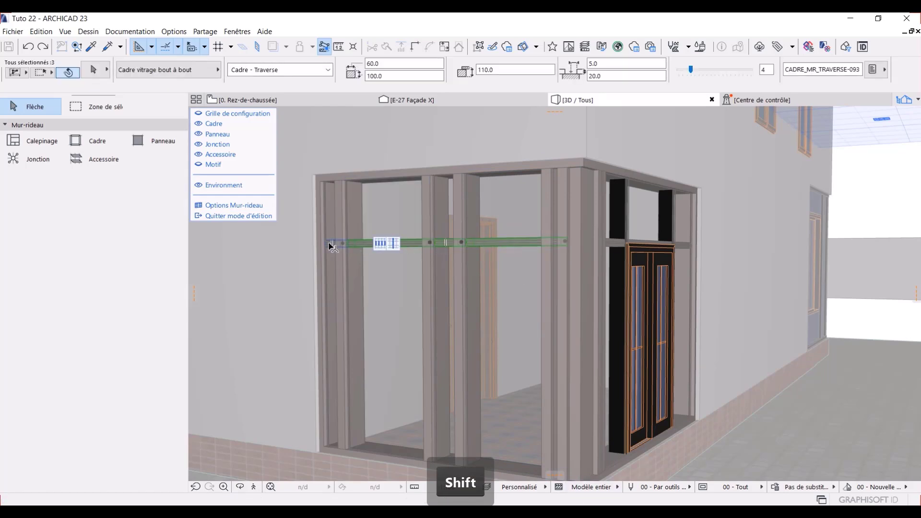
middle_click_drag(472, 261, 582, 273, "shift")
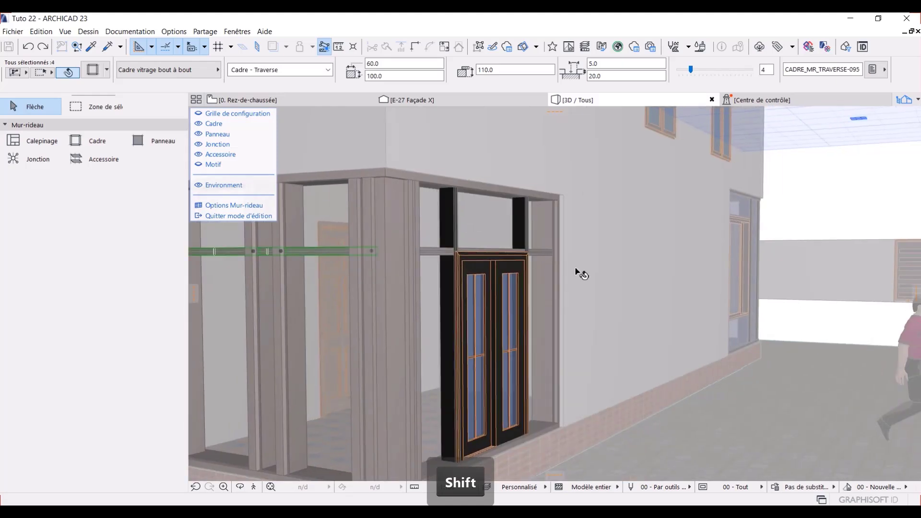
left_click(440, 253, "shift")
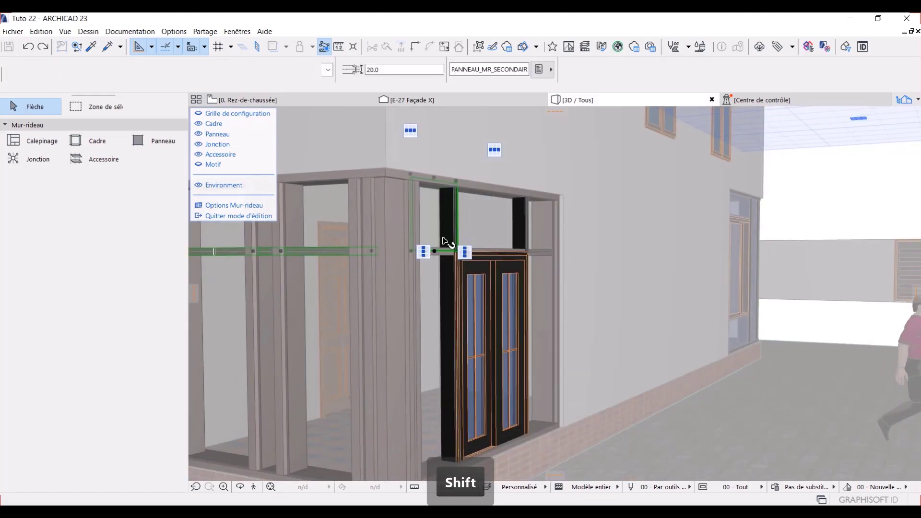
scroll(446, 254, "up", 3)
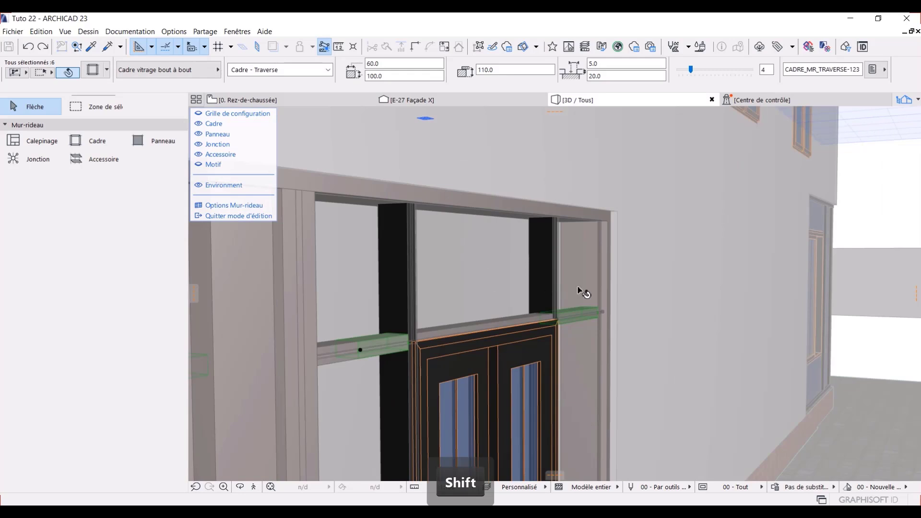
Step: Hide the curtain wall's panels and add the remaining transom segments above the door to the selection
left_click(213, 136)
middle_click_drag(542, 326, 492, 343, "shift")
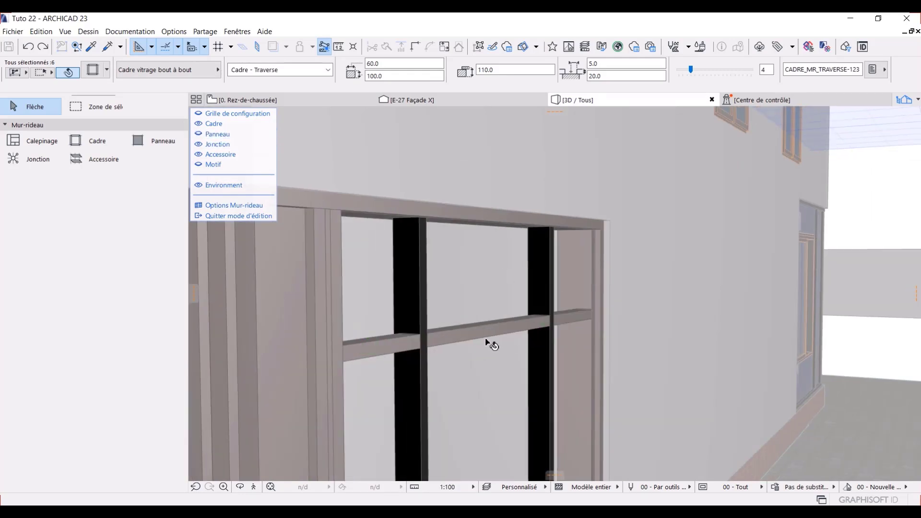
left_click(493, 335, "shift")
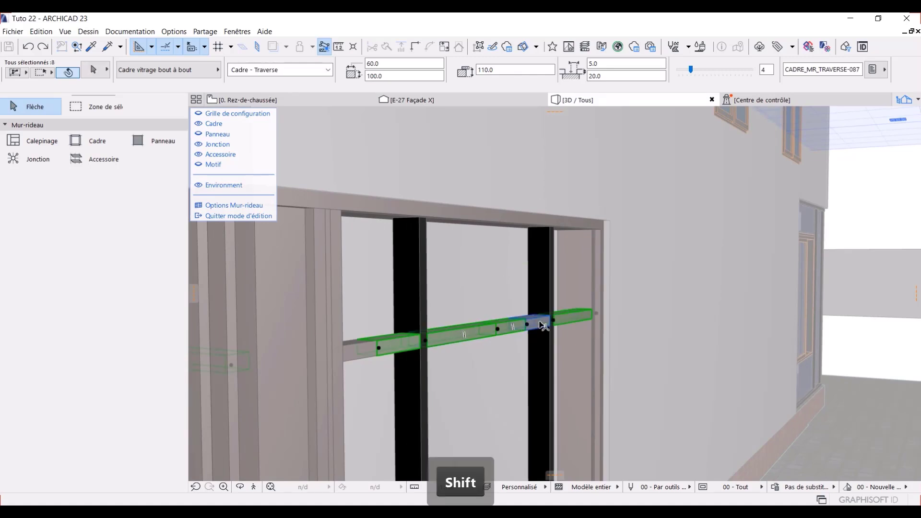
middle_click_drag(379, 350, 436, 346, "shift")
middle_click_drag(294, 294, 563, 271, "shift")
middle_click_drag(715, 280, 616, 286, "shift")
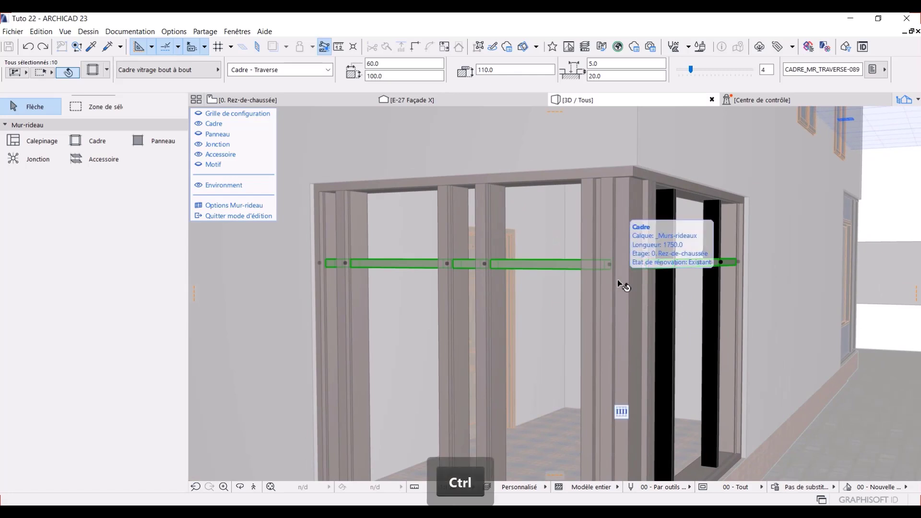
Step: Copy the selected transoms vertically down to a second row near the base of the curtain wall
key("ctrl+shift+t")
key("ctrl+shift+t")
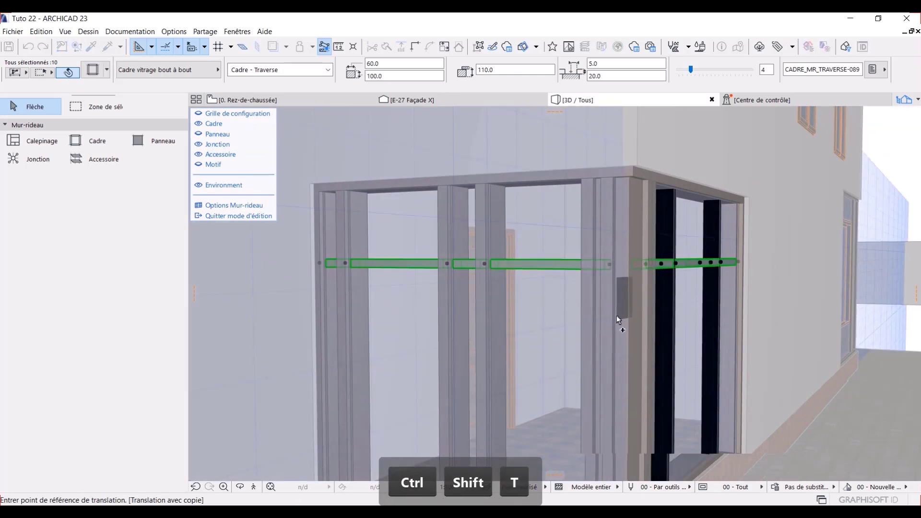
scroll(619, 312, "down", 3)
left_click(562, 204)
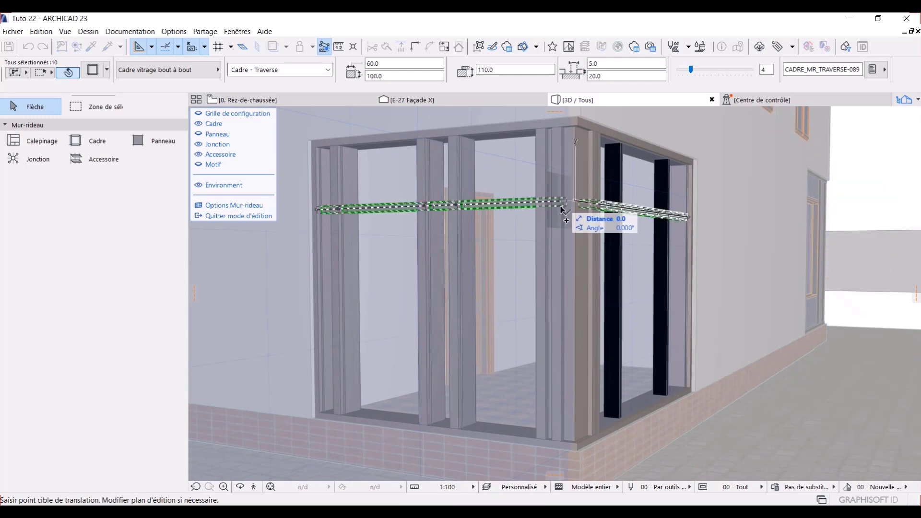
left_click(576, 398)
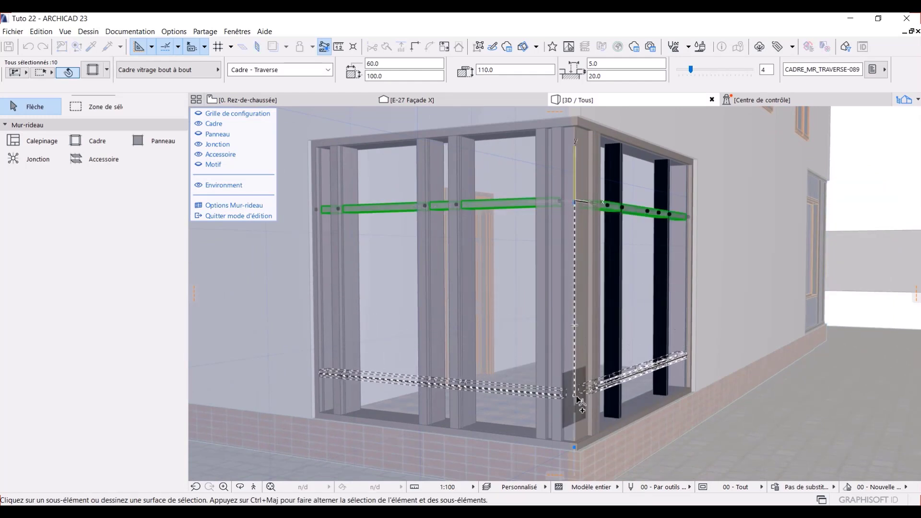
Step: Move the selected upper row of transoms straight up by about 255
middle_click_drag(579, 163, 581, 216)
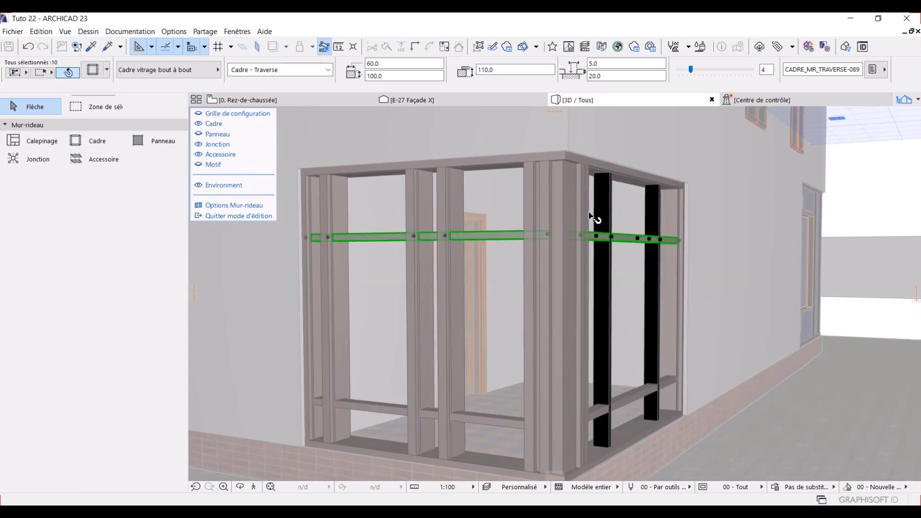
key("ctrl+t")
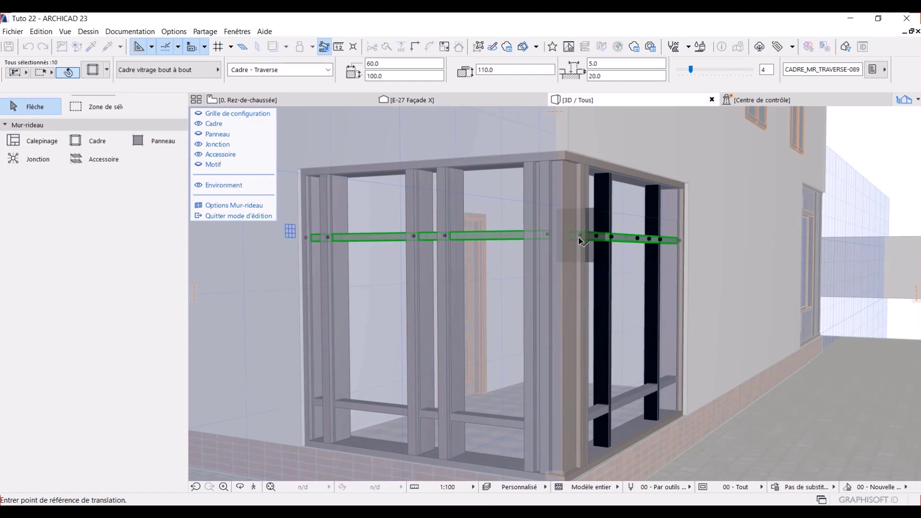
left_click(581, 238)
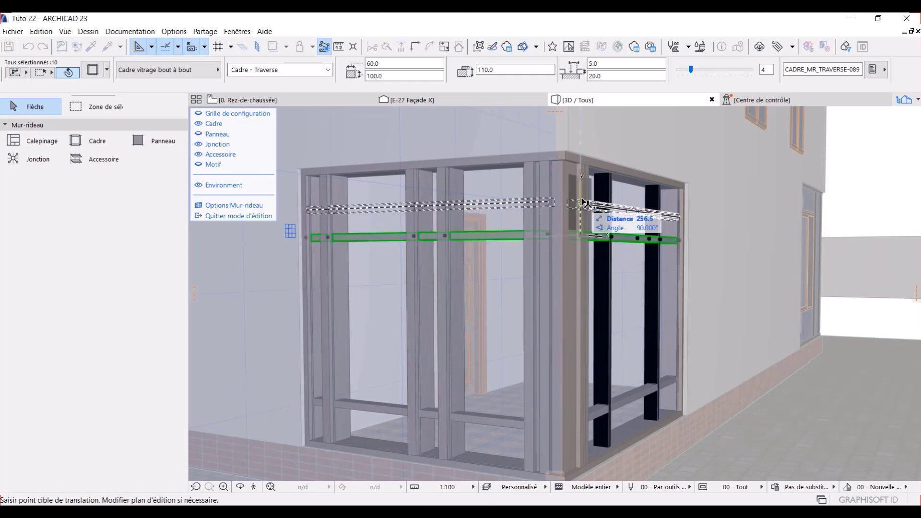
left_click(585, 205)
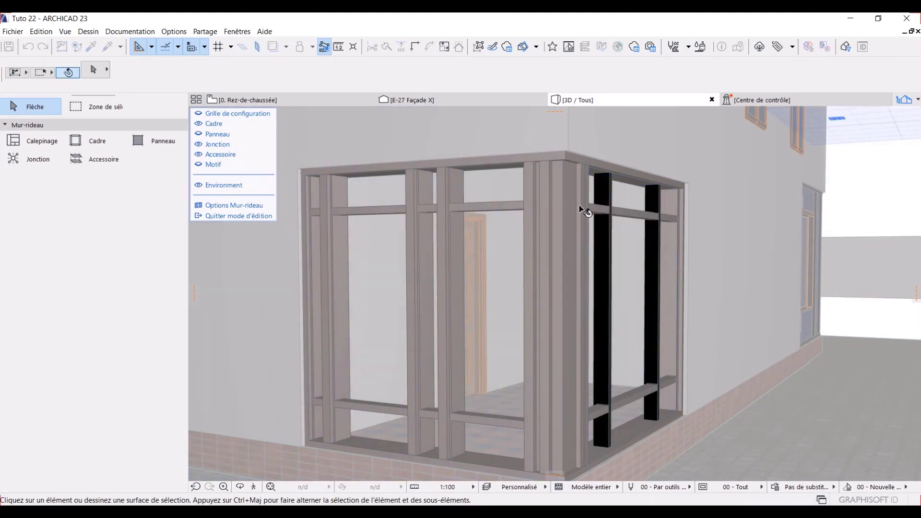
Step: Leave the curtain wall's edit mode, deselect the wall and inspect the updated corner from the door side
scroll(495, 288, "down", 3)
middle_click_drag(492, 297, 412, 358)
scroll(410, 355, "up", 4)
scroll(422, 336, "down", 3)
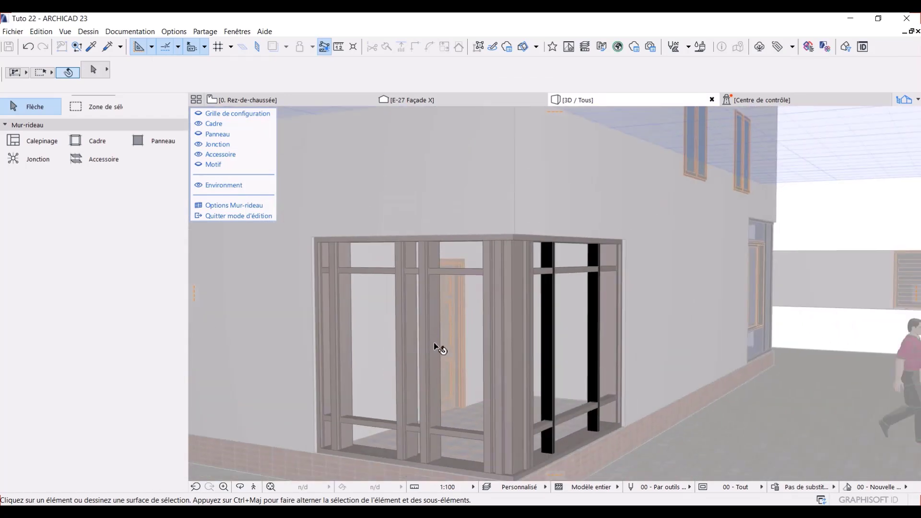
key("Escape")
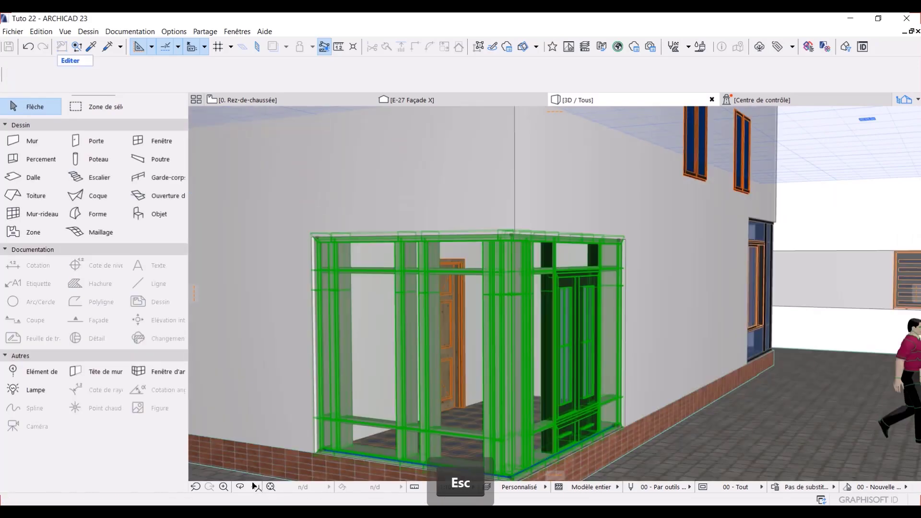
key("Escape")
left_click(240, 487)
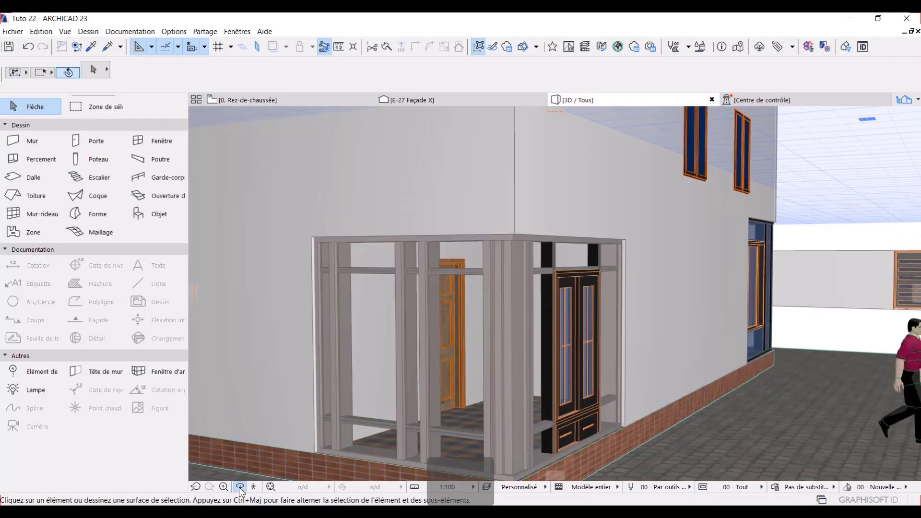
left_click_drag(461, 323, 684, 407)
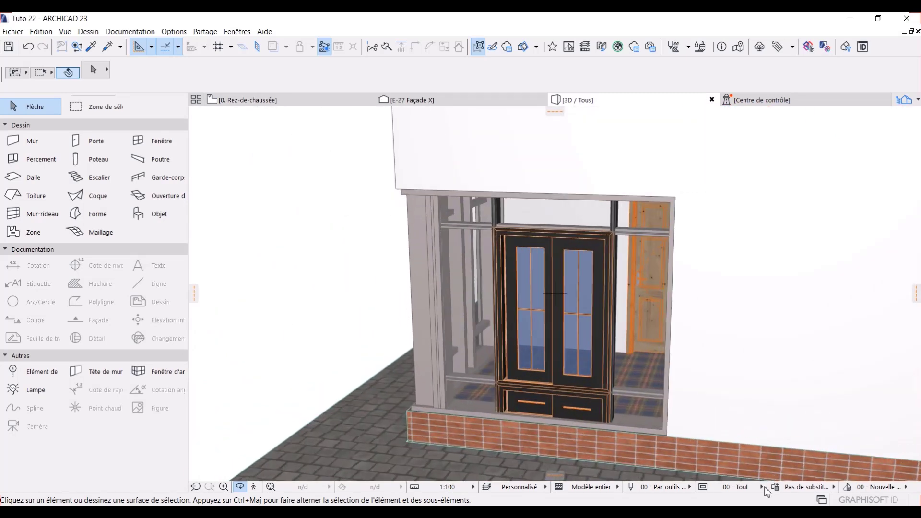